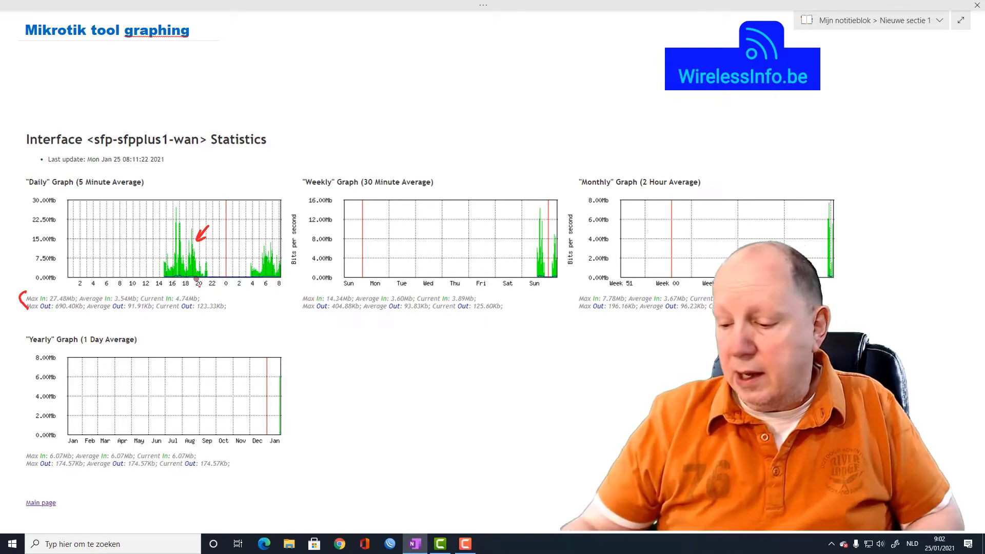
# Draw a small red arrow pointing at the sfp-sfpplus1-wan interface name in the statistics heading
pyautogui.moveTo(210, 118); pyautogui.dragTo(197, 130)
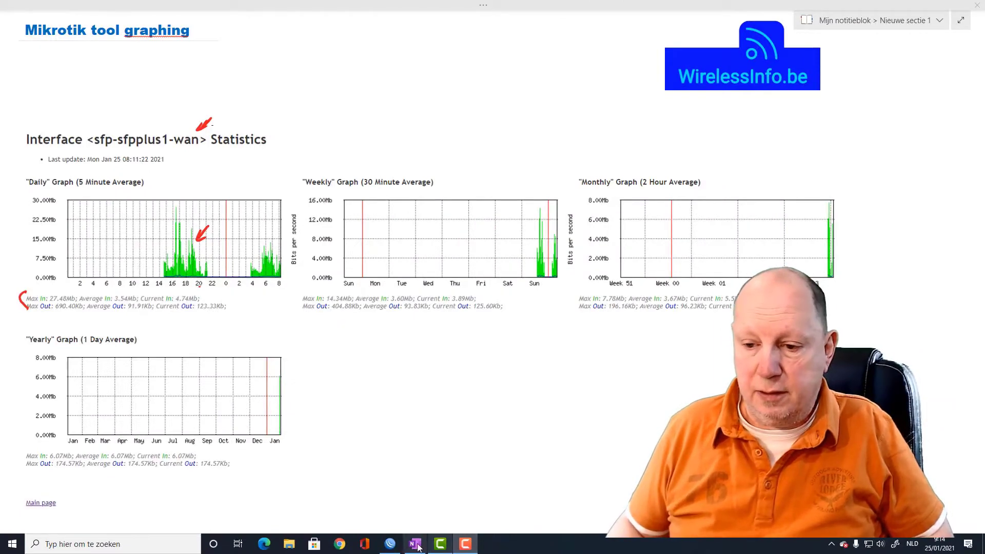
# Switch to WinBox and start a new interface graphing rule in the Graphing tool for the bridge-child interface
pyautogui.click(394, 547)
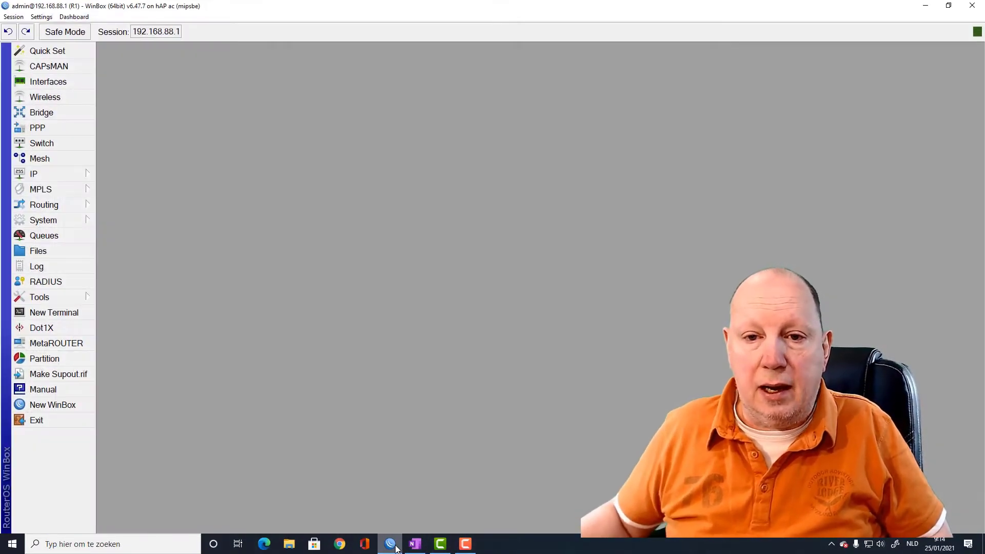
pyautogui.click(65, 302)
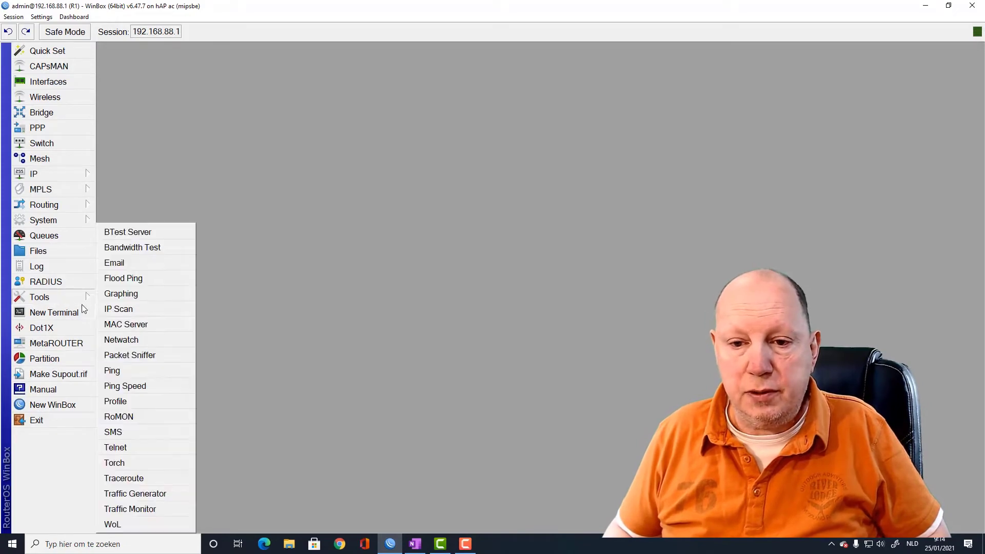
pyautogui.click(123, 294)
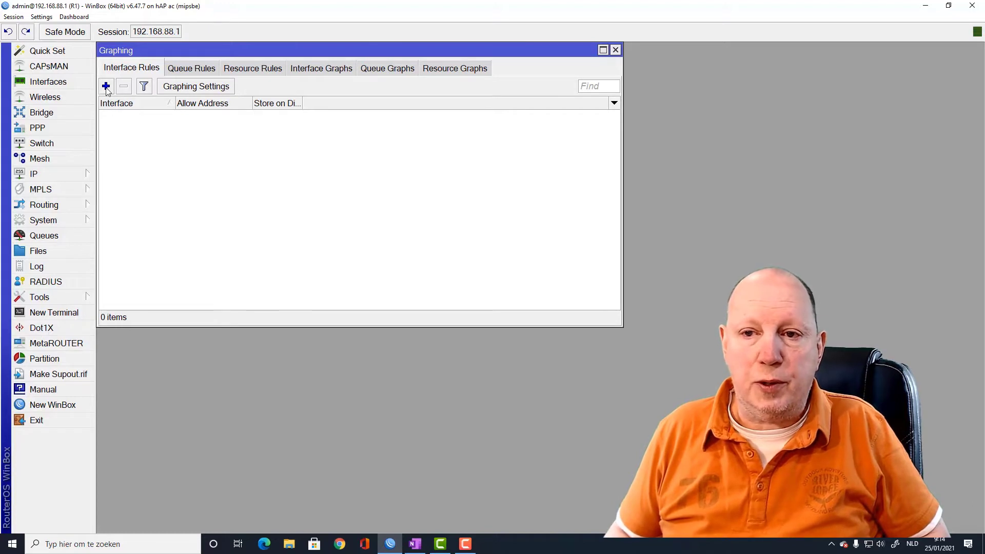
pyautogui.click(107, 86)
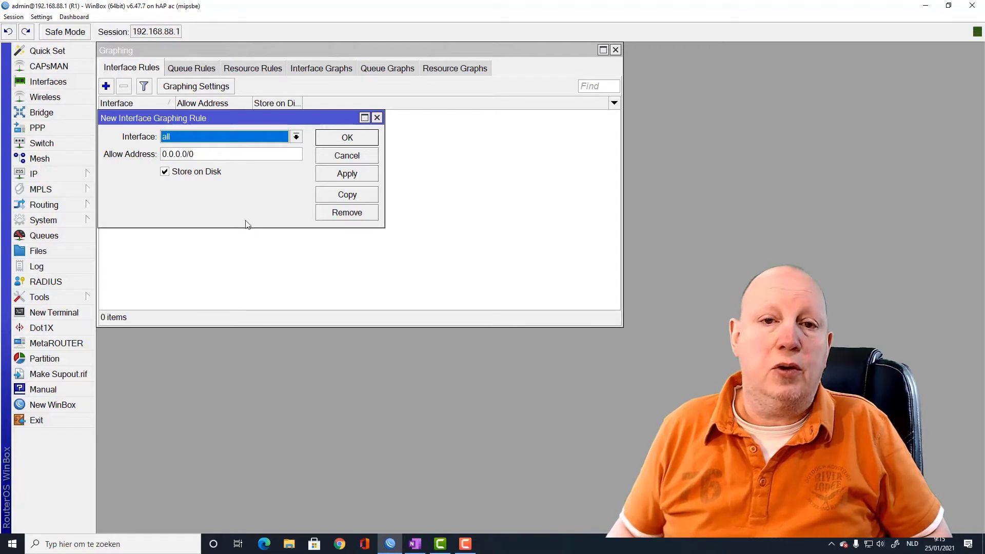
pyautogui.click(296, 136)
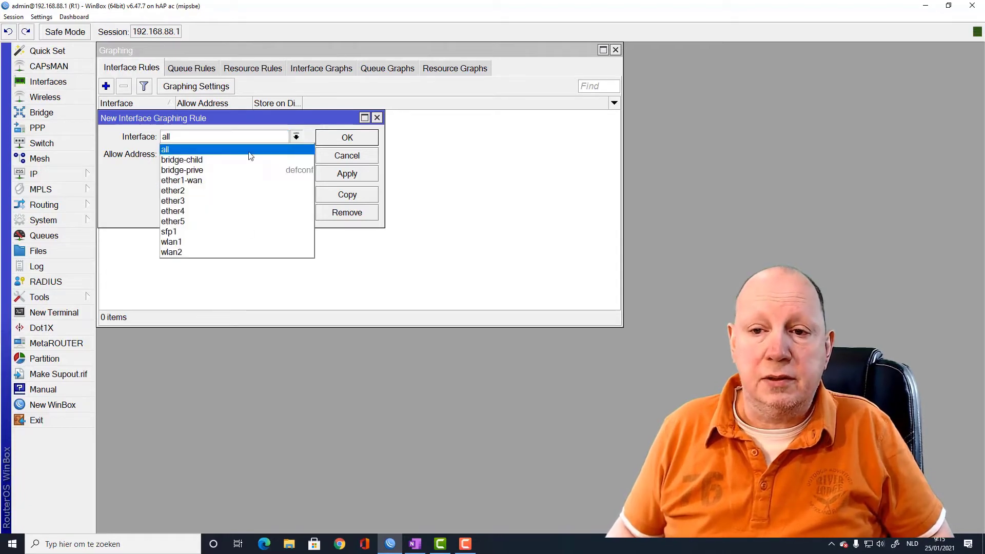
pyautogui.click(210, 159)
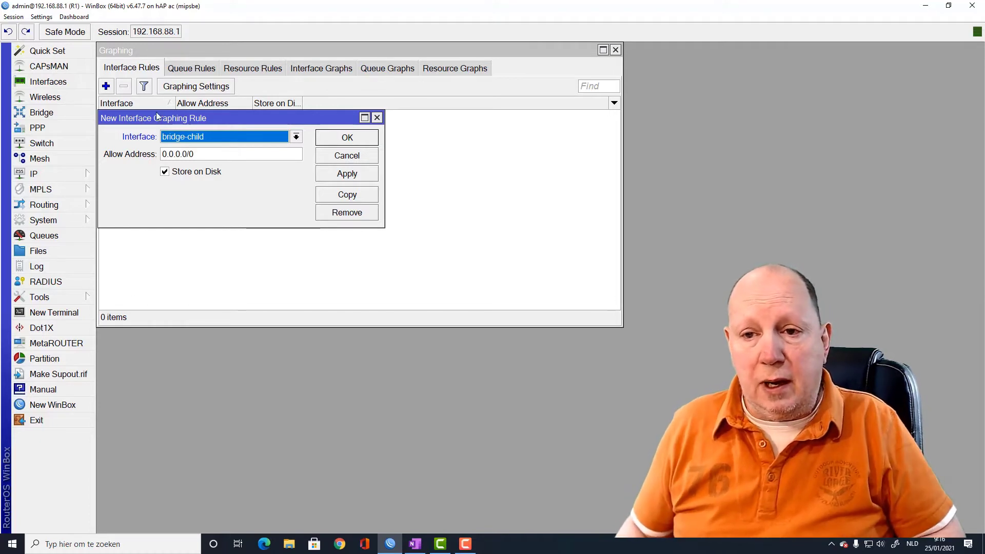
# Set the bridge-child rule's allowed address to 192.168.88.0/24 and save the rule
pyautogui.press('Tab')
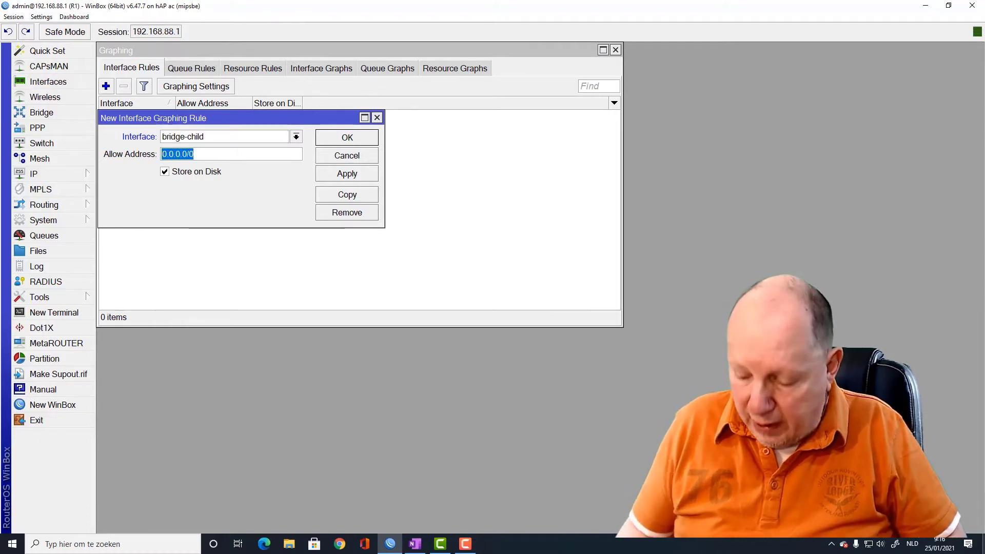
pyautogui.write('192.168.')
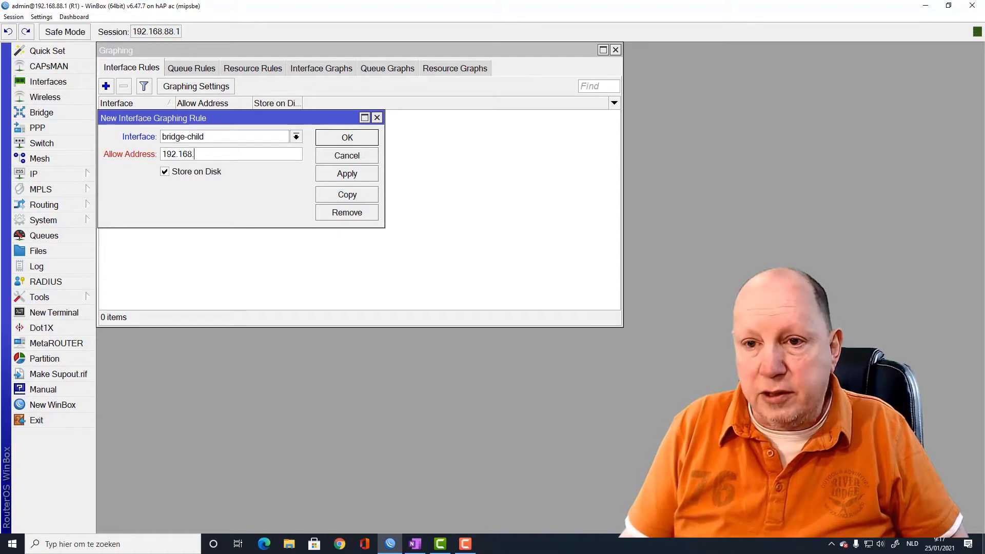
pyautogui.write('88.254')
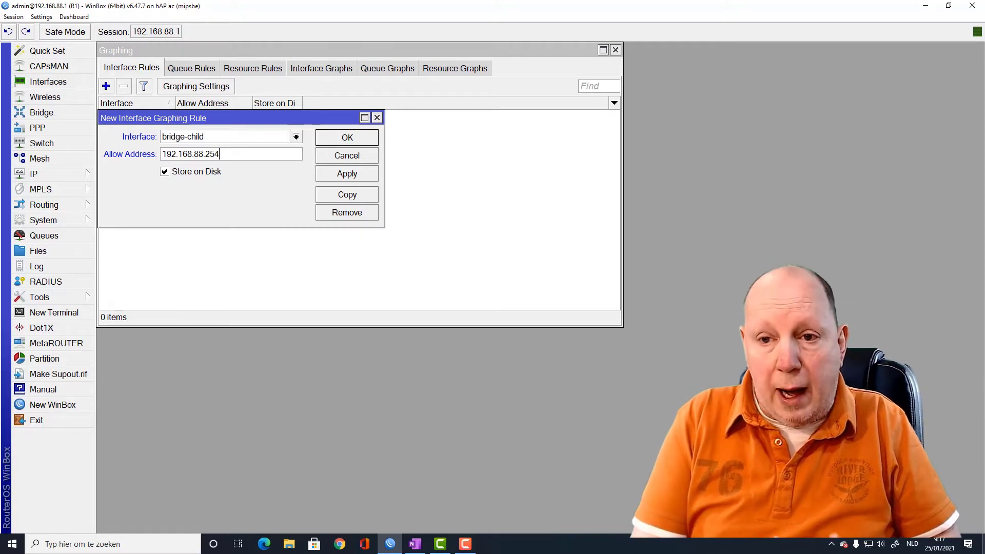
pyautogui.press('BackSpace')
pyautogui.press('BackSpace')
pyautogui.press('BackSpace')
pyautogui.write('0/24')
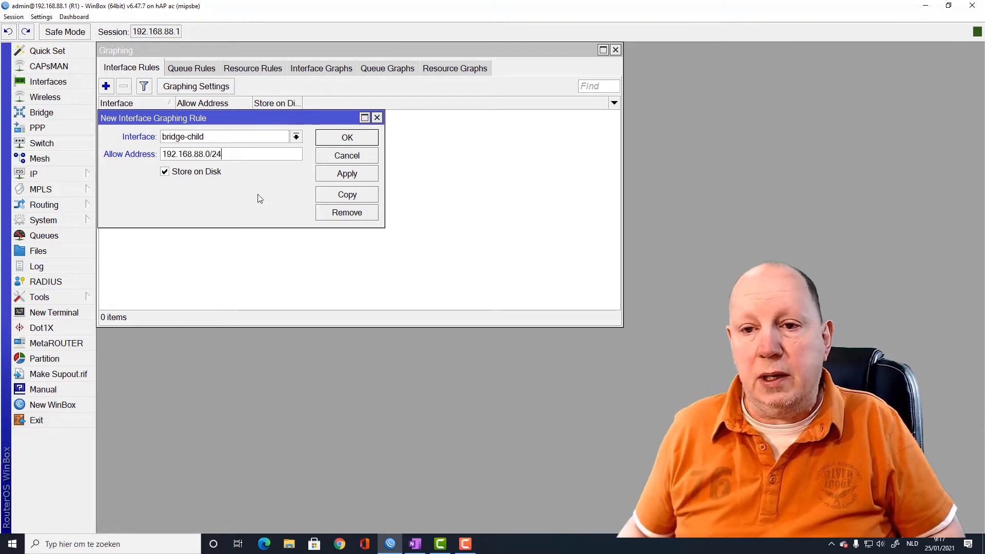
pyautogui.click(348, 175)
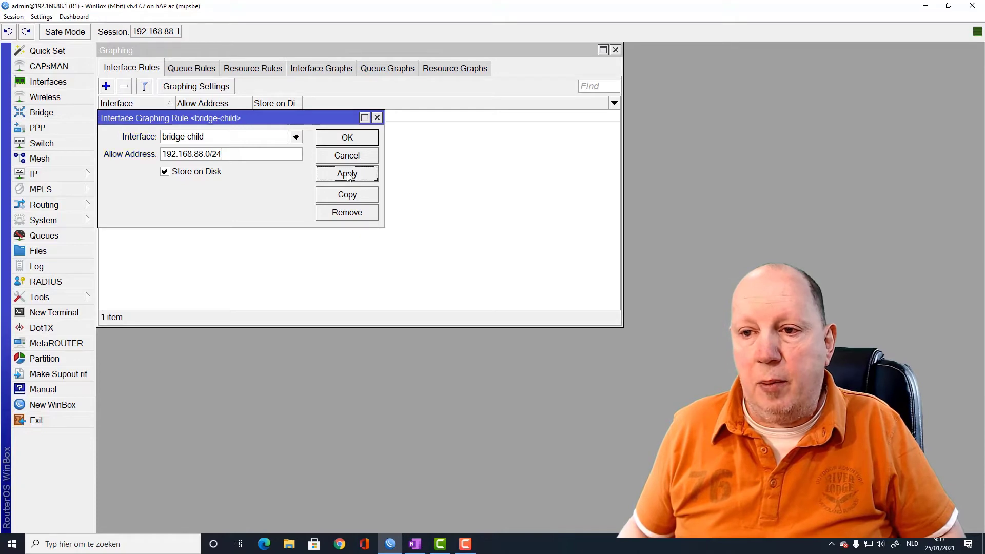
pyautogui.click(347, 138)
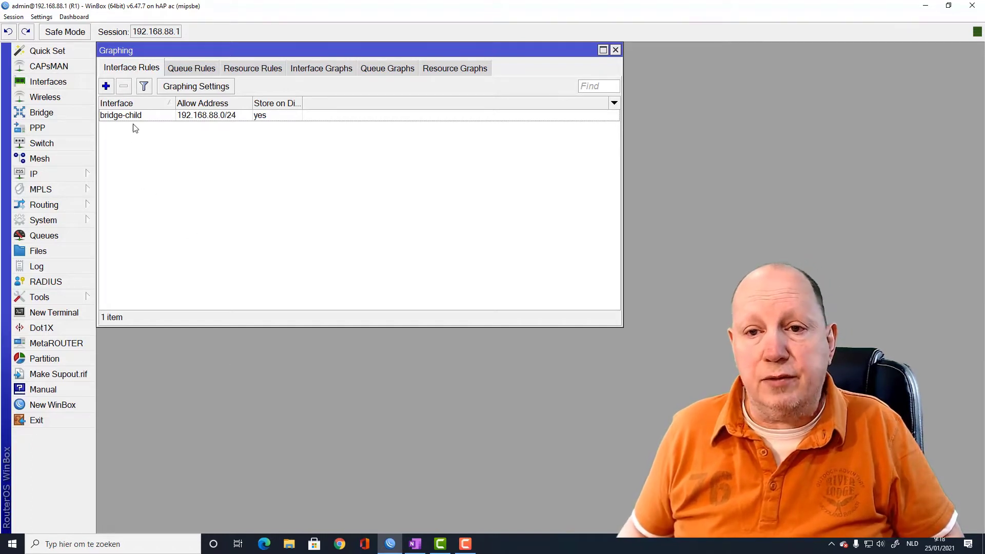
# Add a second interface graphing rule for ether1-wan with allowed address 192.168.88.0/24
pyautogui.click(106, 87)
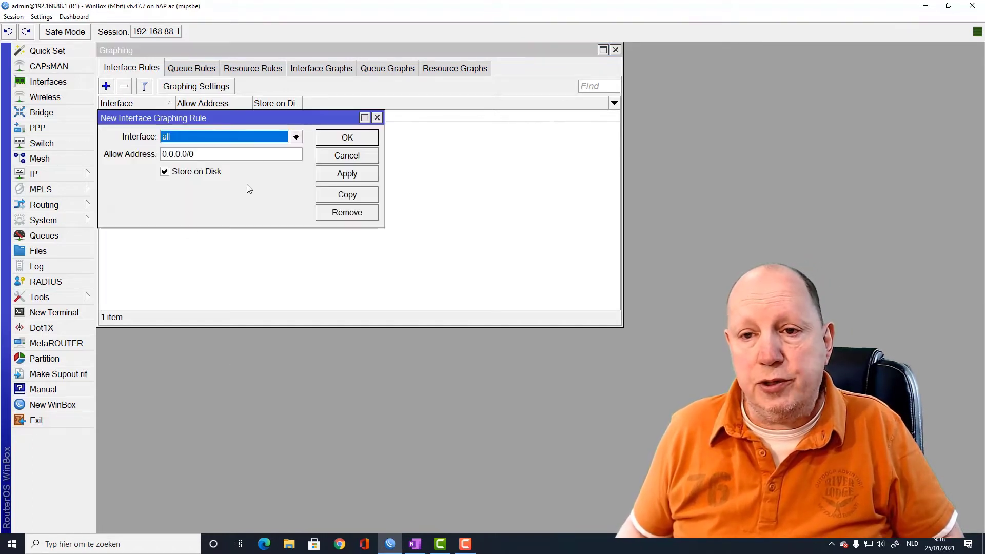
pyautogui.click(297, 137)
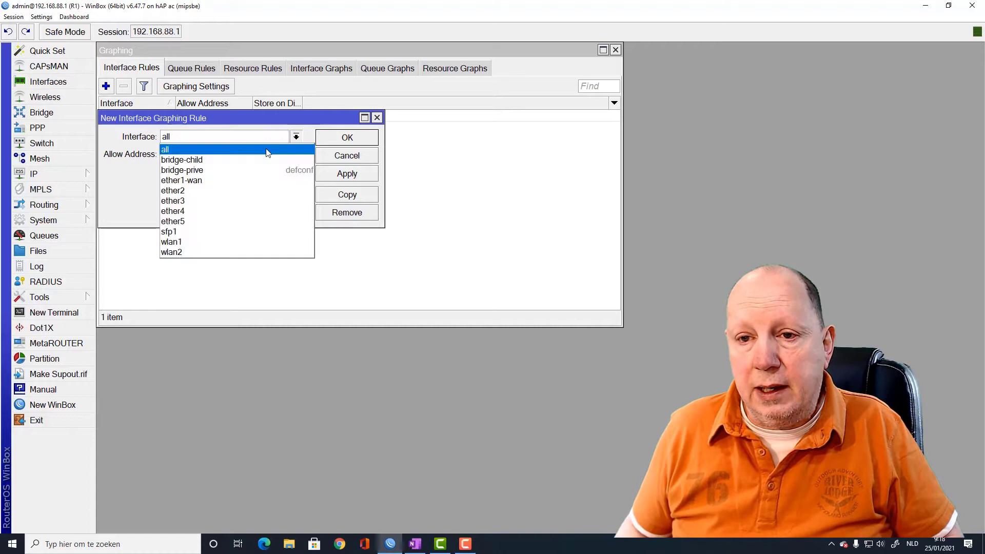
pyautogui.click(200, 182)
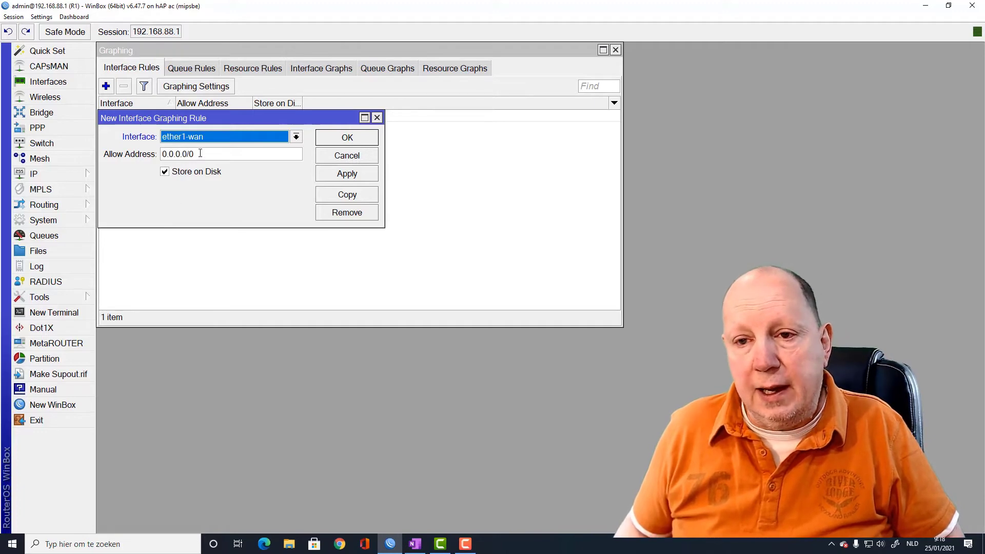
pyautogui.click(200, 153)
pyautogui.moveTo(200, 153); pyautogui.dragTo(141, 157)
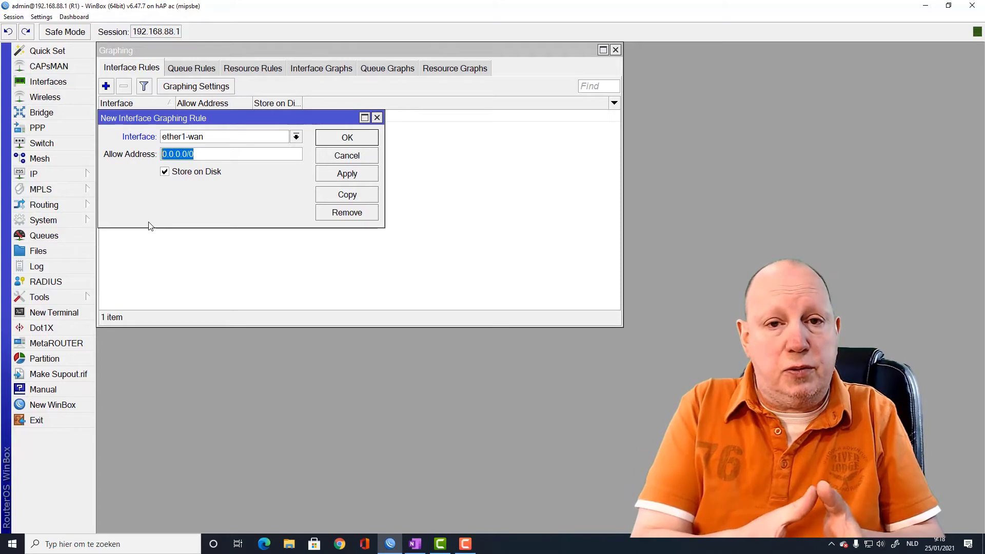
pyautogui.write('192.168')
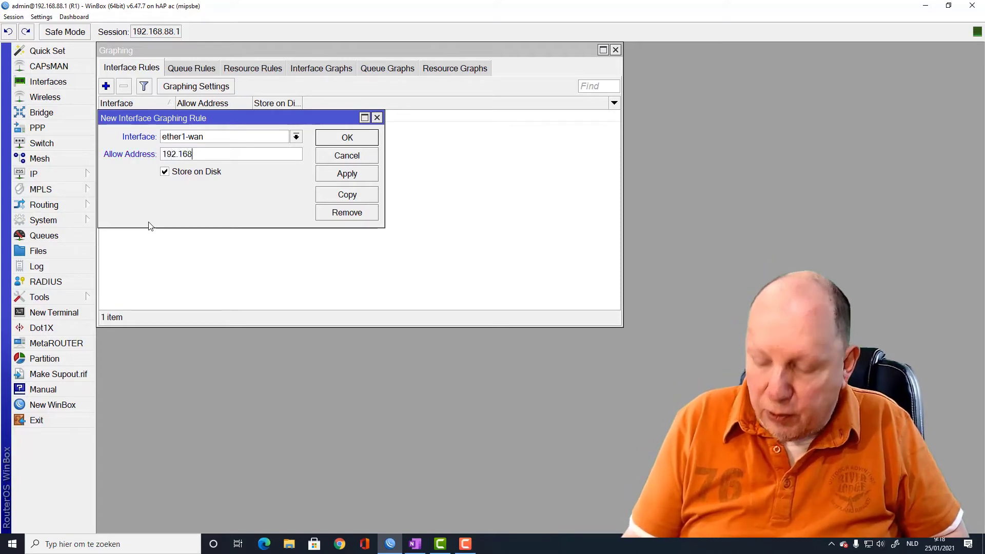
pyautogui.write('.88.0/24')
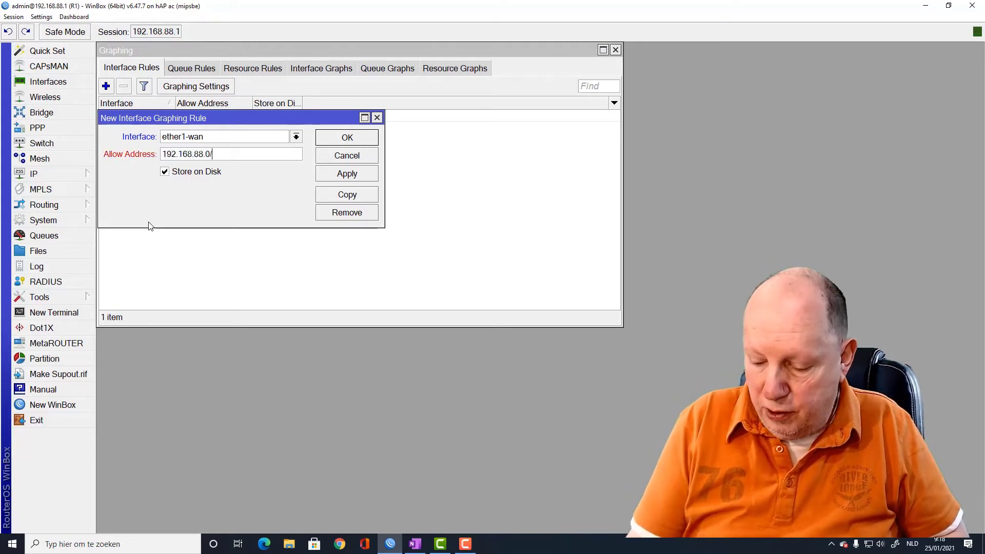
pyautogui.click(348, 140)
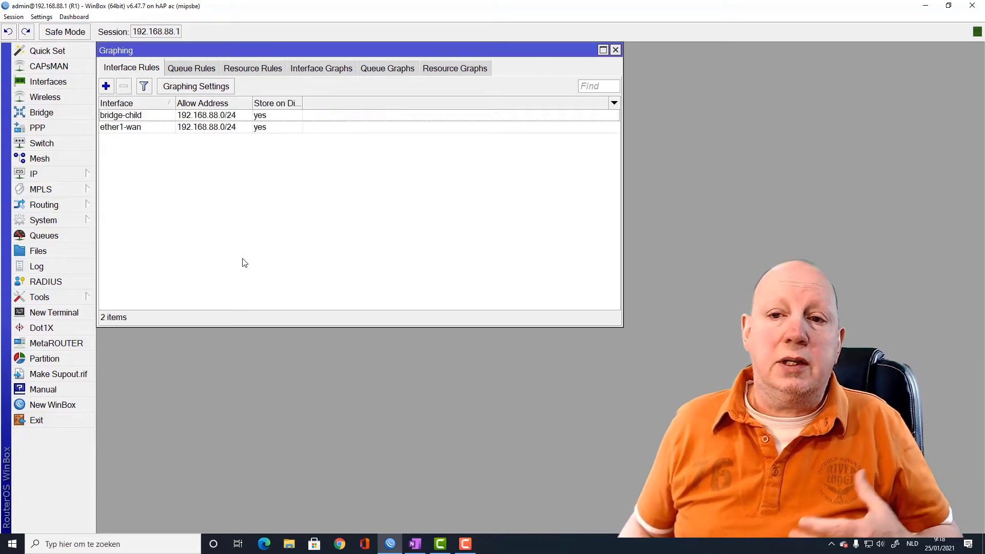
# Add a queue graphing rule for all simple queues, accepting the default allowed address and storage options
pyautogui.click(195, 69)
pyautogui.click(106, 86)
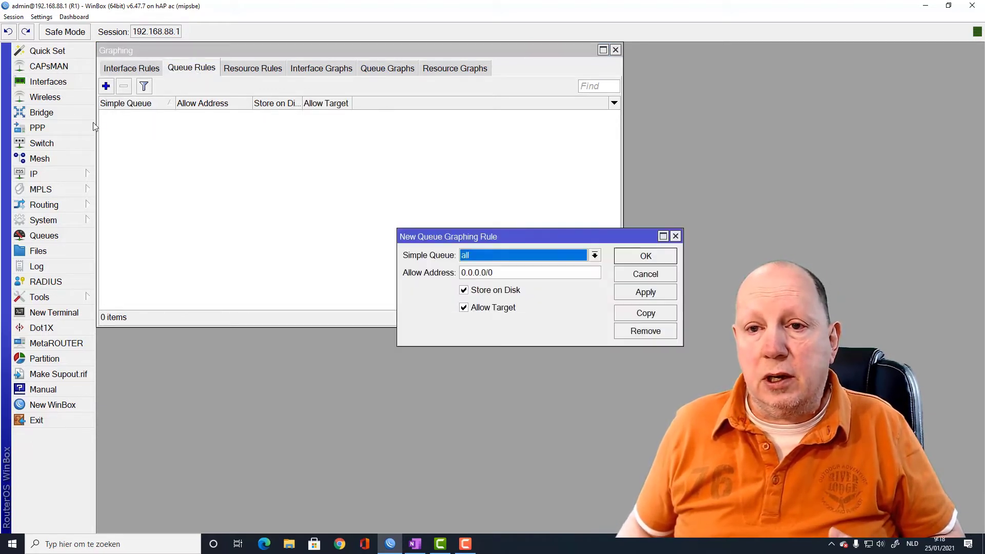
pyautogui.moveTo(543, 237); pyautogui.dragTo(267, 134)
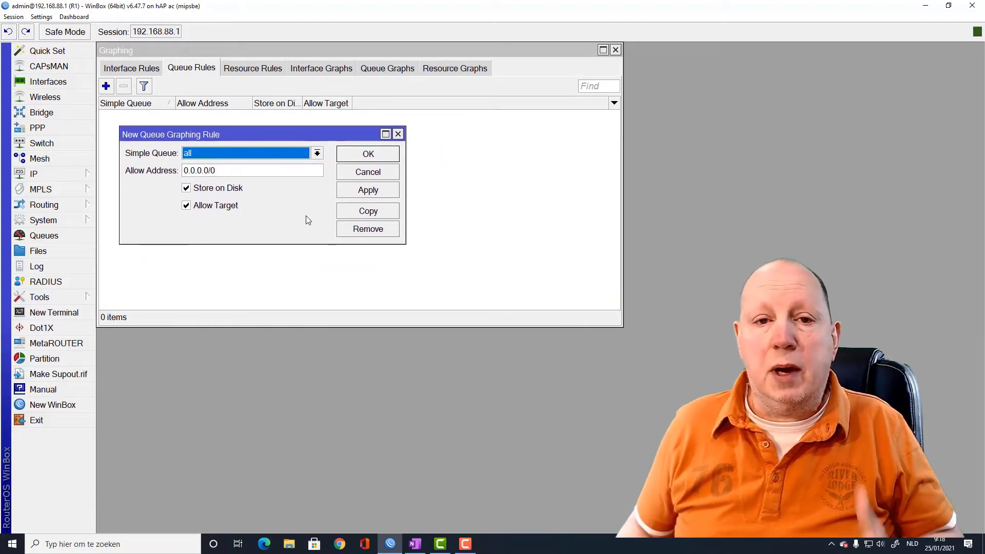
pyautogui.click(379, 154)
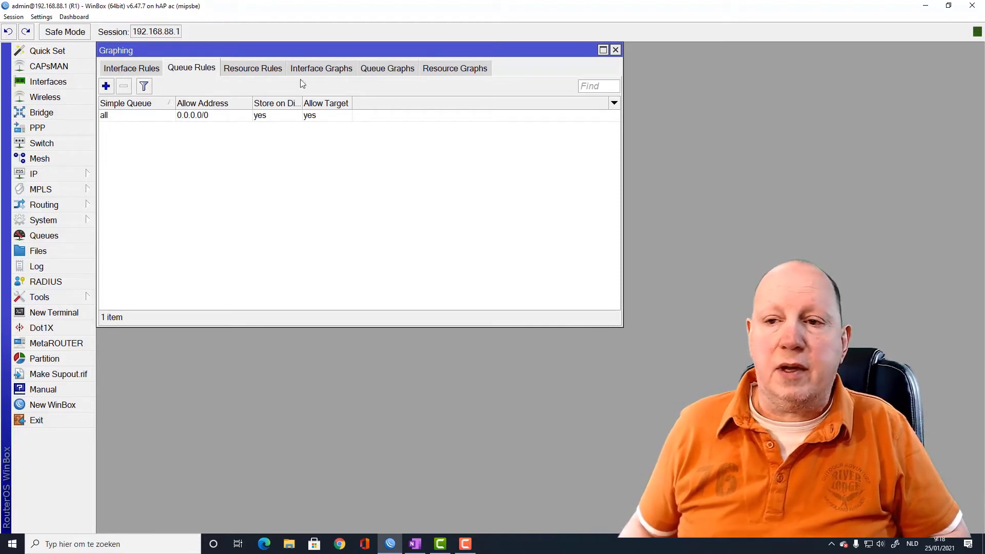
# Set the graphing storage interval to 5 min and save the graphing settings
pyautogui.click(118, 71)
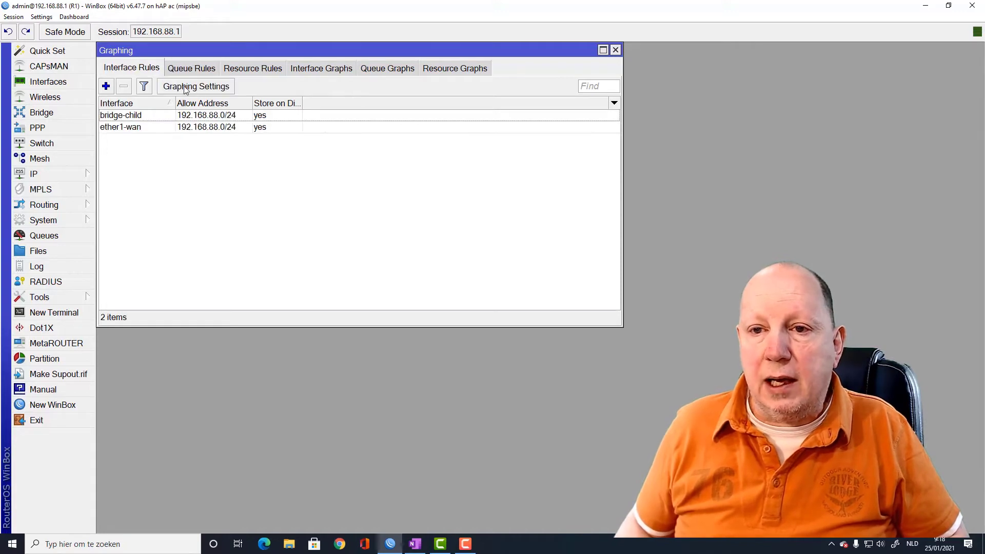
pyautogui.click(216, 88)
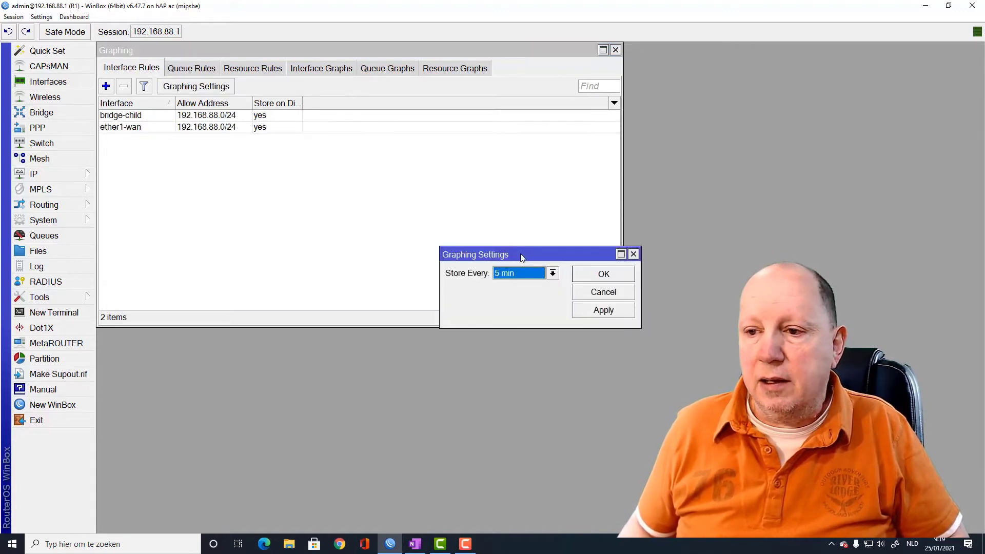
pyautogui.moveTo(526, 255); pyautogui.dragTo(182, 150)
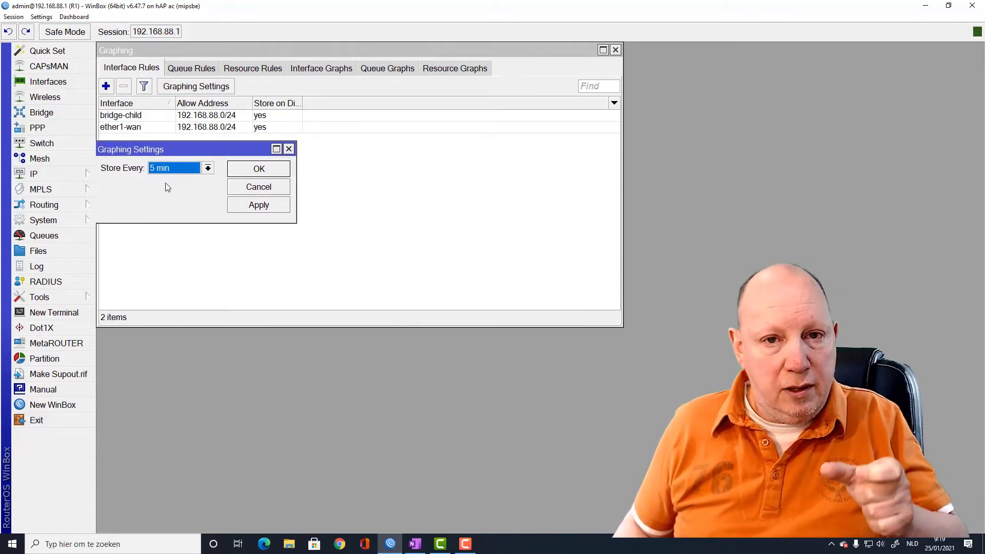
pyautogui.click(208, 168)
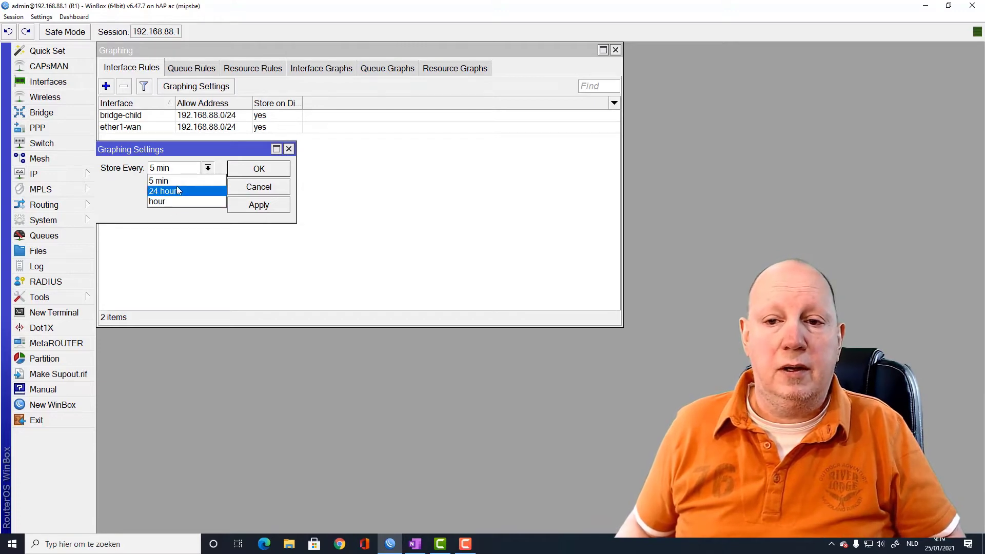
pyautogui.click(179, 183)
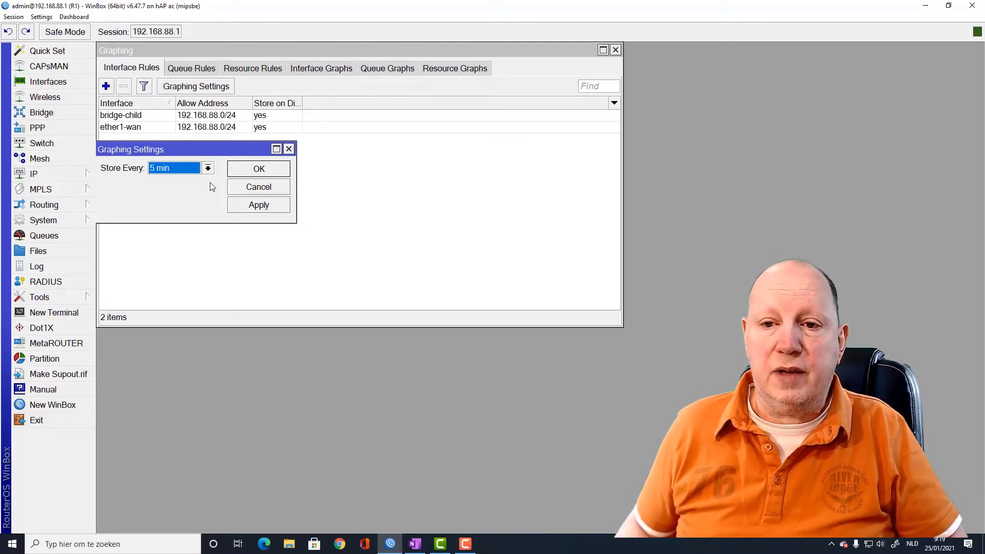
pyautogui.click(259, 169)
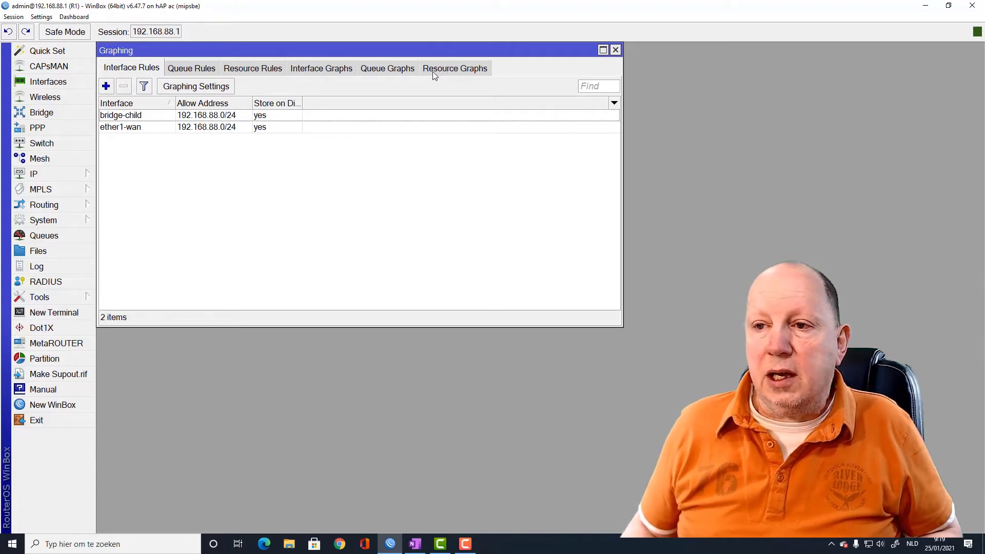
# Examine the daily CPU resource graph and the available graph periods, and close the graph
pyautogui.click(470, 70)
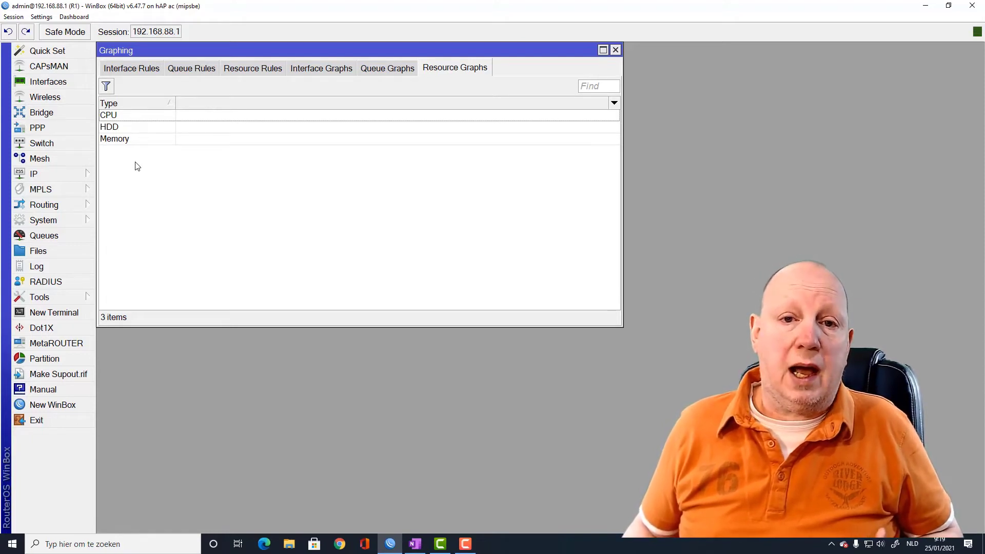
pyautogui.doubleClick(130, 116)
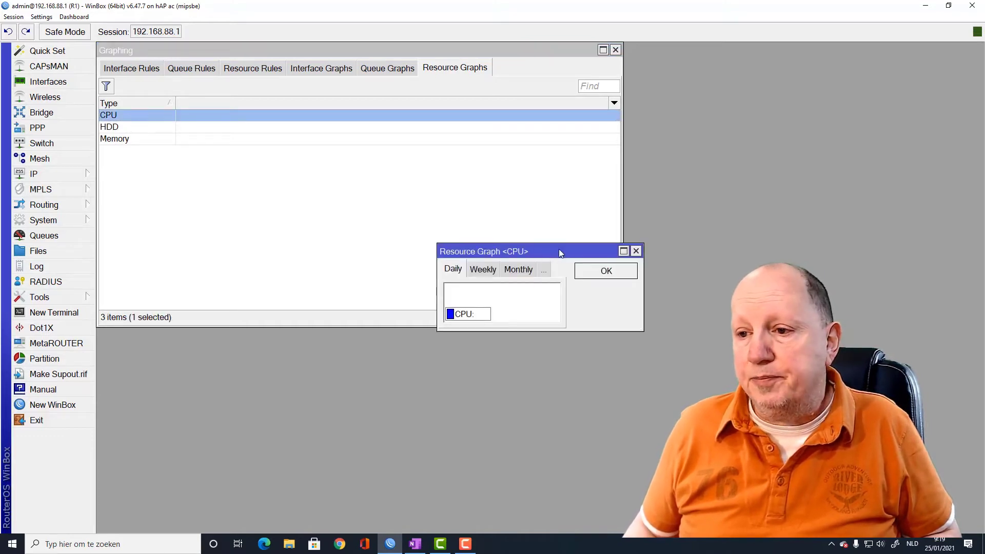
pyautogui.moveTo(559, 250); pyautogui.dragTo(233, 164)
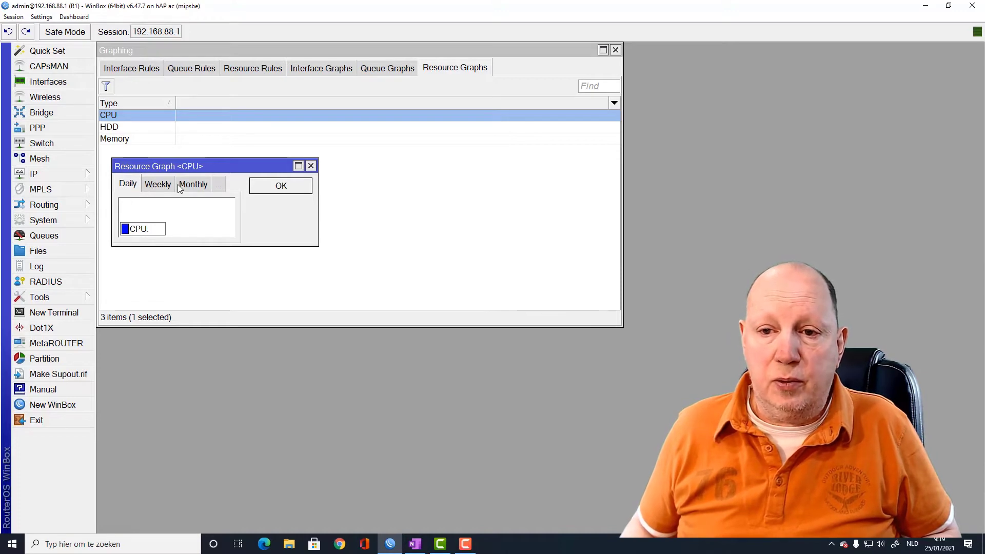
pyautogui.click(219, 186)
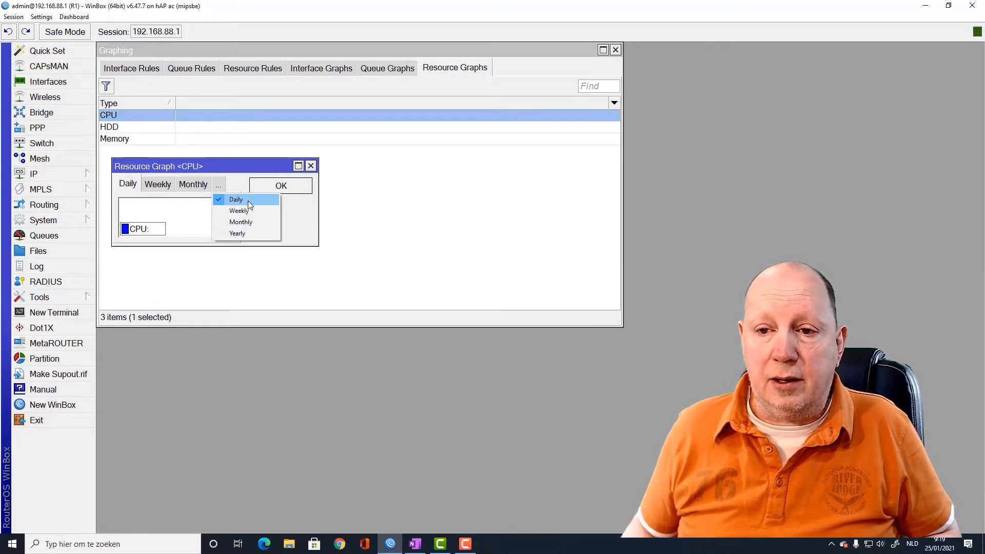
pyautogui.click(254, 203)
pyautogui.click(282, 188)
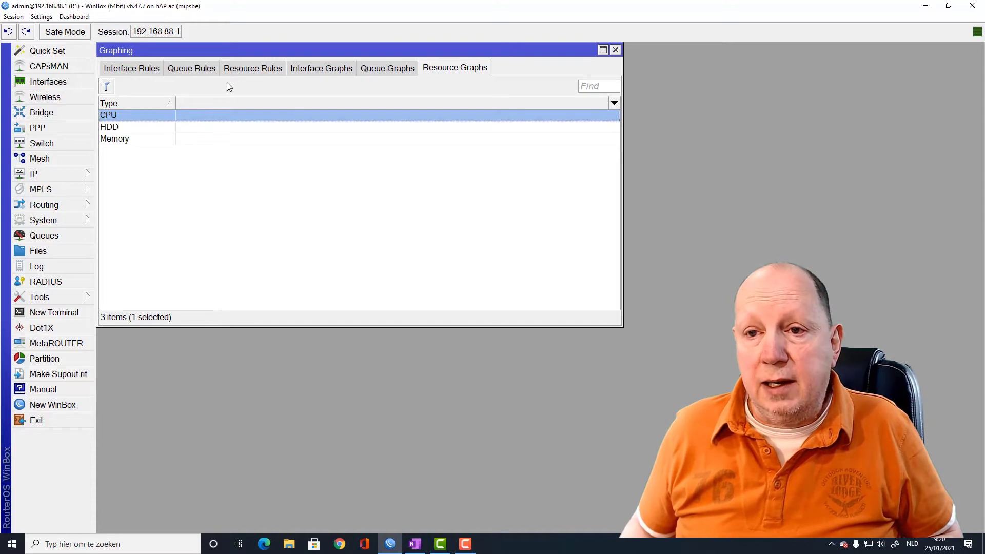
# Add a resource graphing rule with allowed address 192.168.88.0/24, keeping storage on disk enabled, and close the Graphing window
pyautogui.click(259, 70)
pyautogui.click(106, 86)
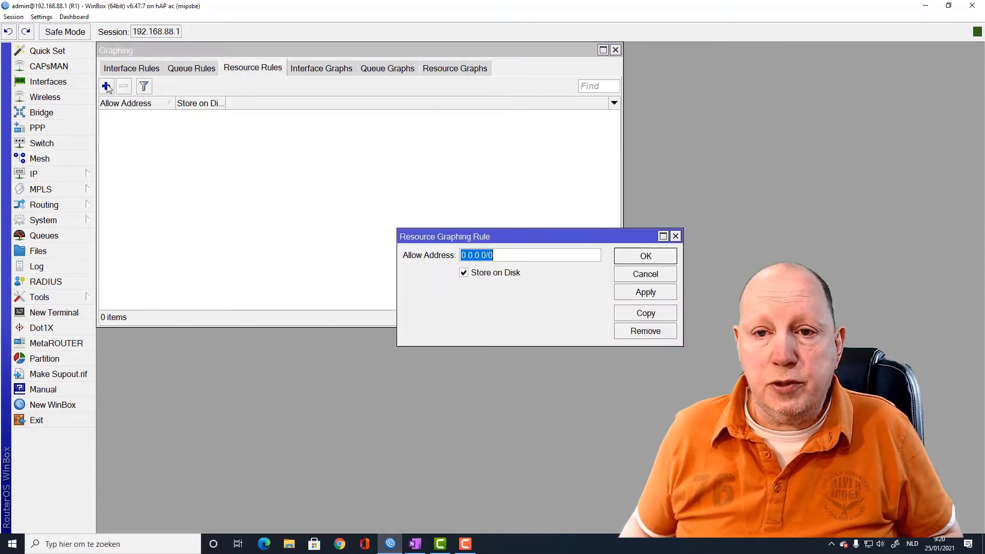
pyautogui.moveTo(513, 237); pyautogui.dragTo(163, 140)
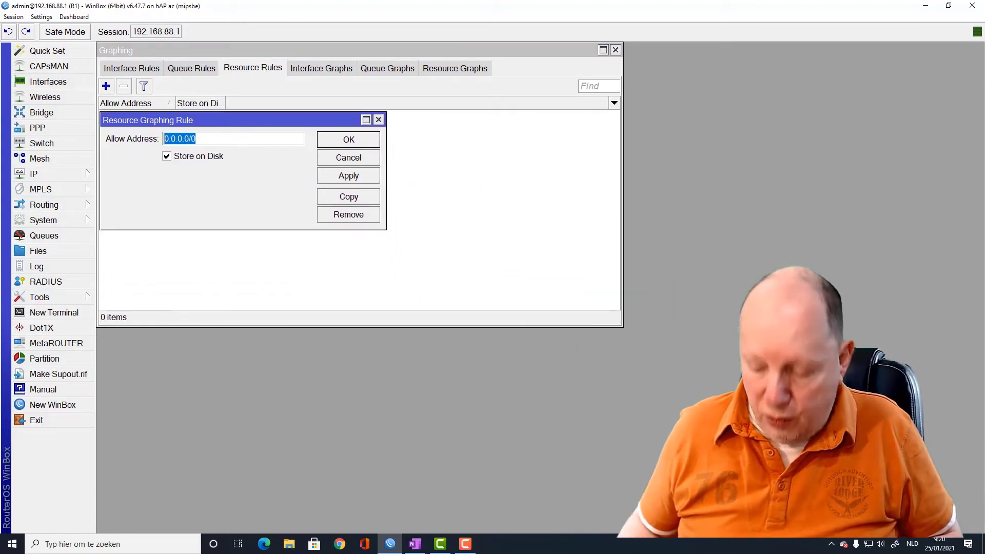
pyautogui.write('192.')
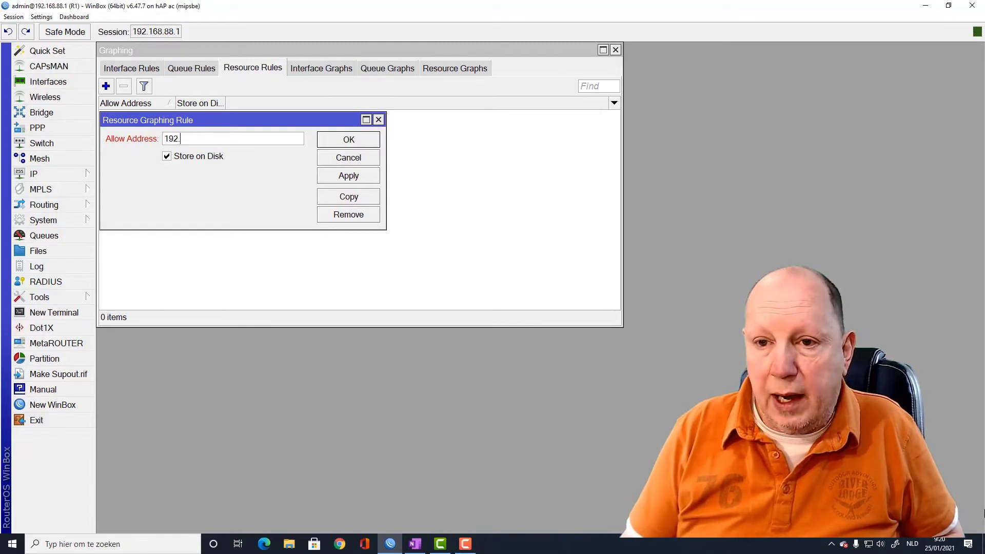
pyautogui.write('168.88')
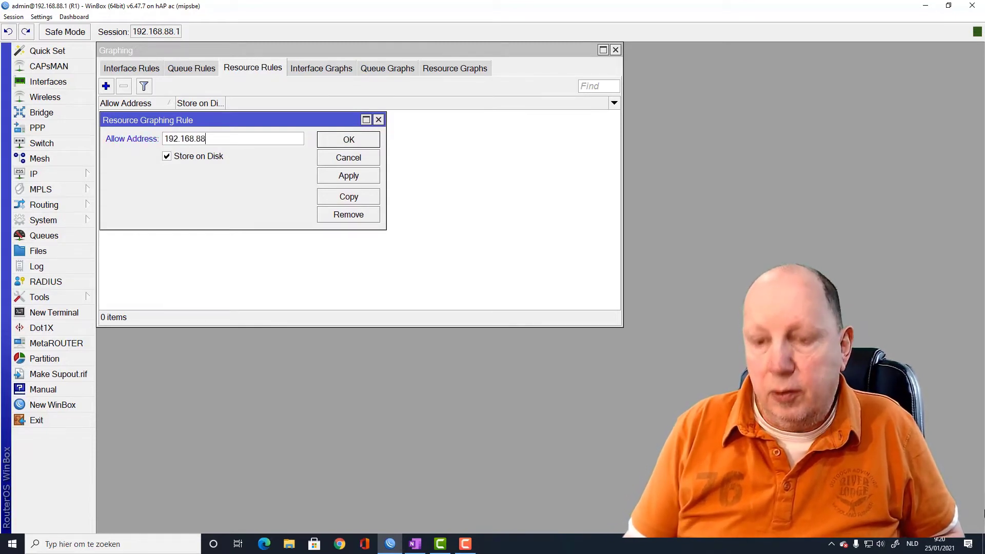
pyautogui.write('.0/24')
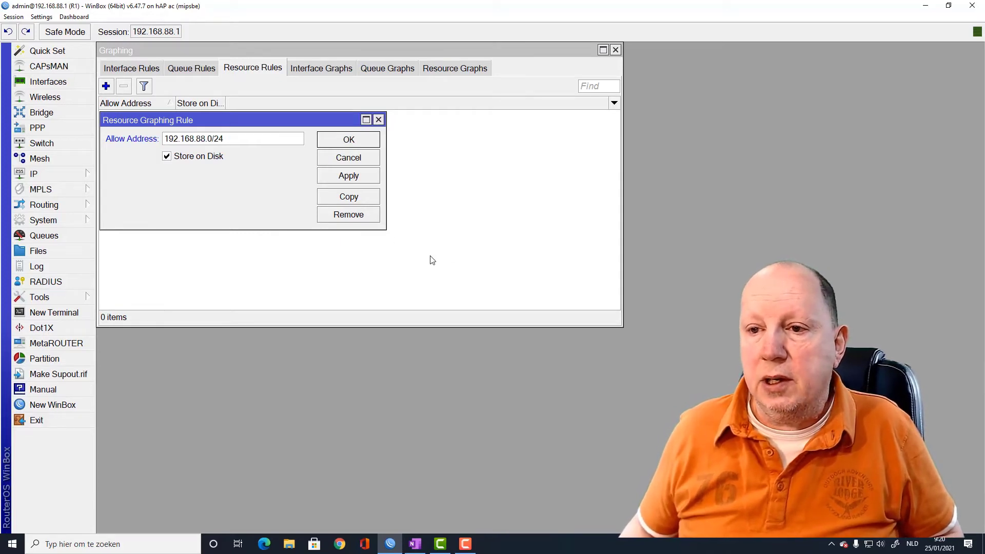
pyautogui.click(351, 176)
pyautogui.click(343, 141)
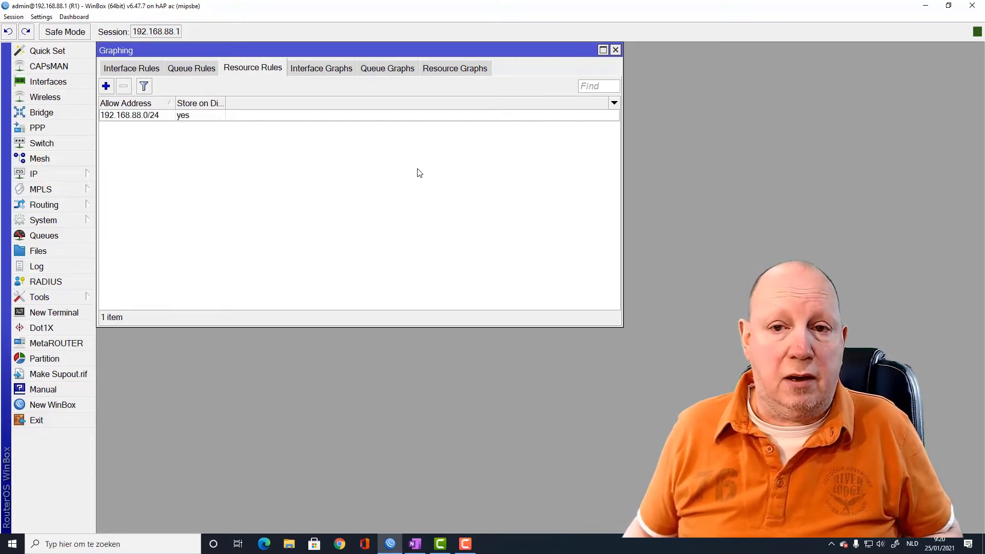
pyautogui.click(615, 50)
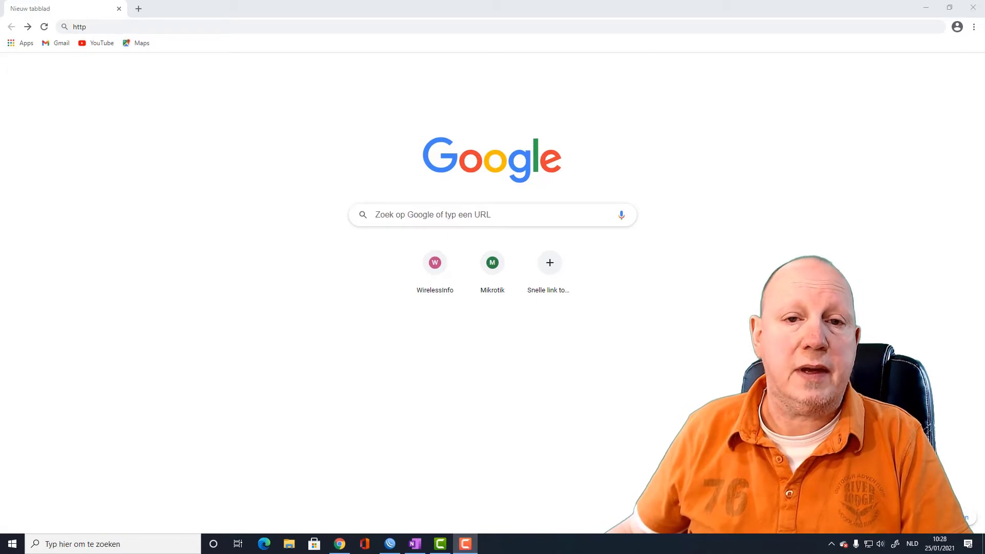
pyautogui.click(104, 27)
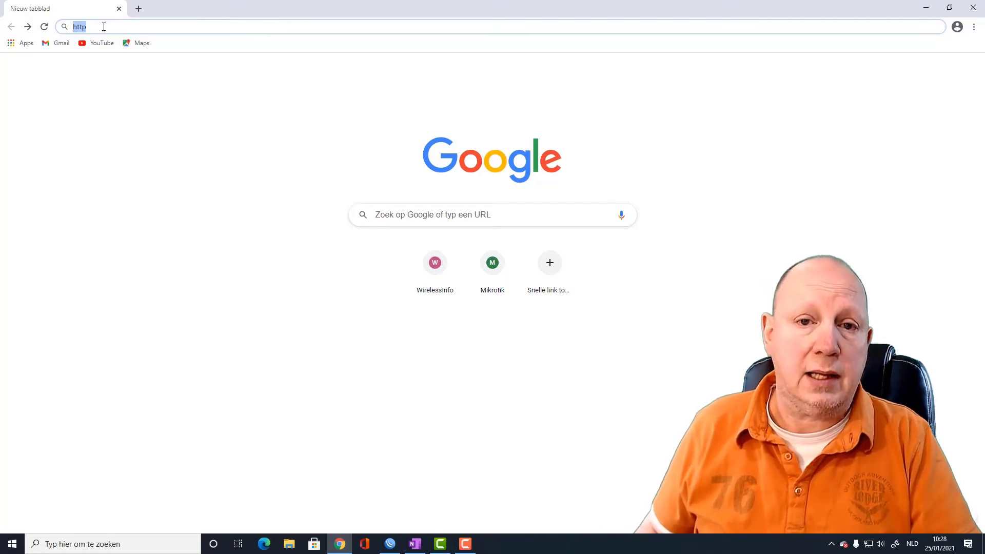
pyautogui.click(104, 27)
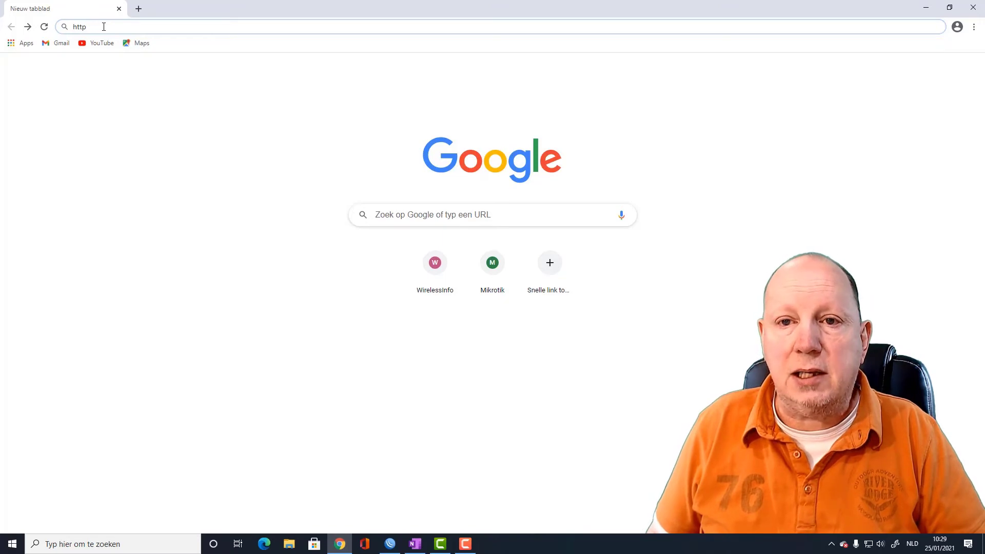
pyautogui.write('://')
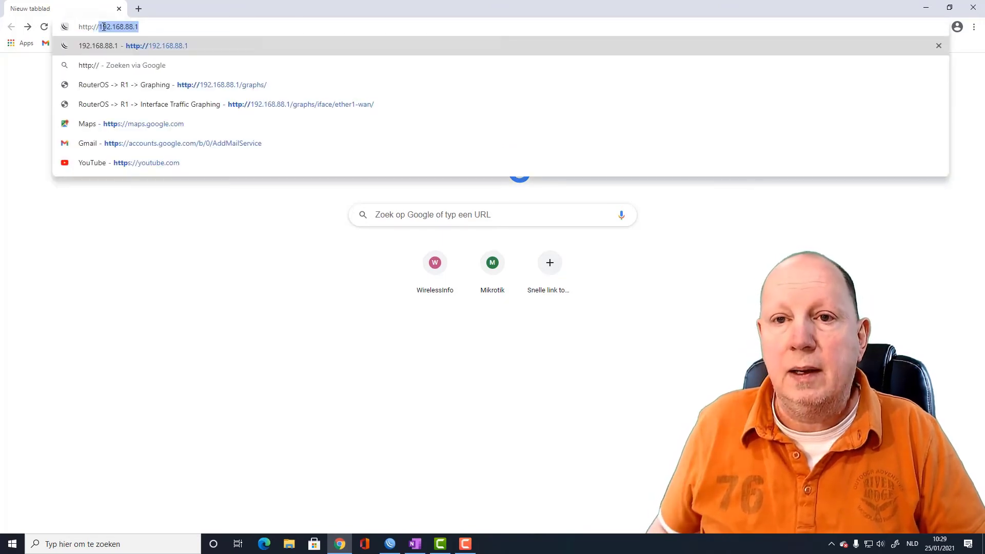
pyautogui.press('End')
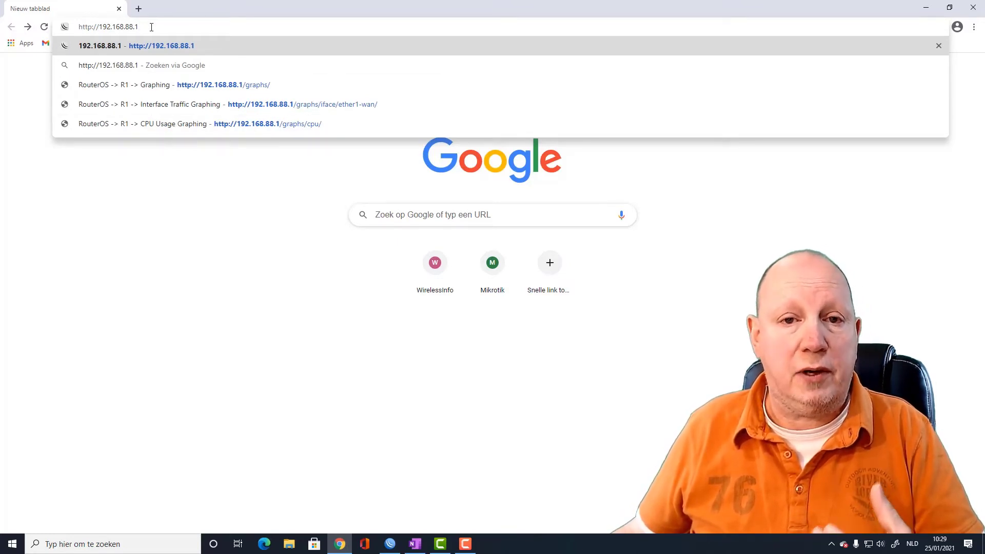
pyautogui.moveTo(151, 27); pyautogui.dragTo(61, 22)
pyautogui.press('Return')
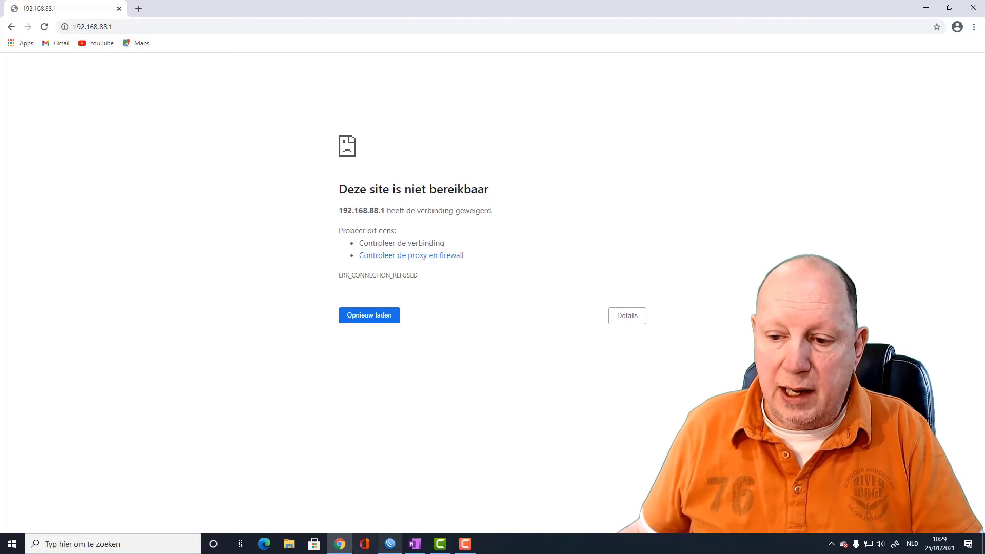
# Switch back to WinBox and enable the www service in the IP service list
pyautogui.click(391, 545)
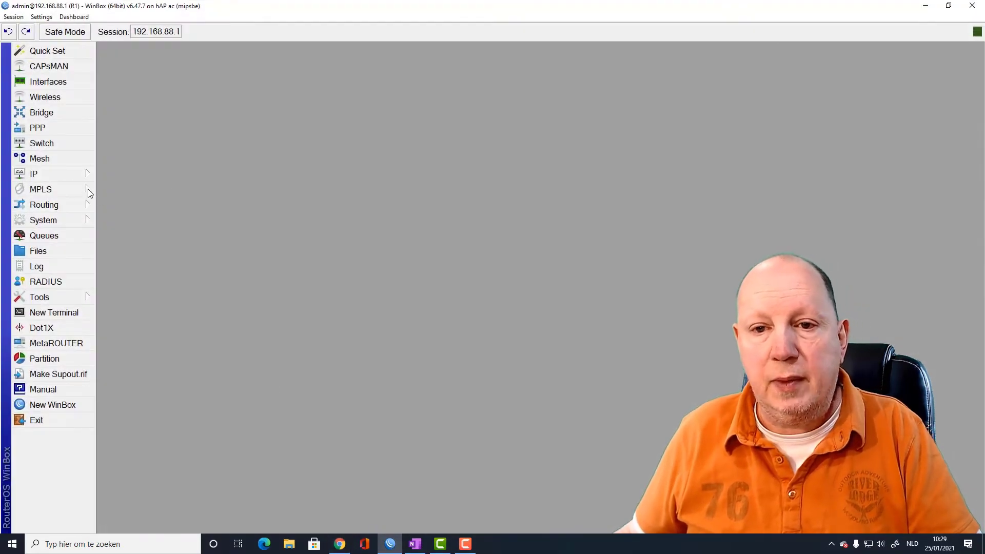
pyautogui.click(34, 176)
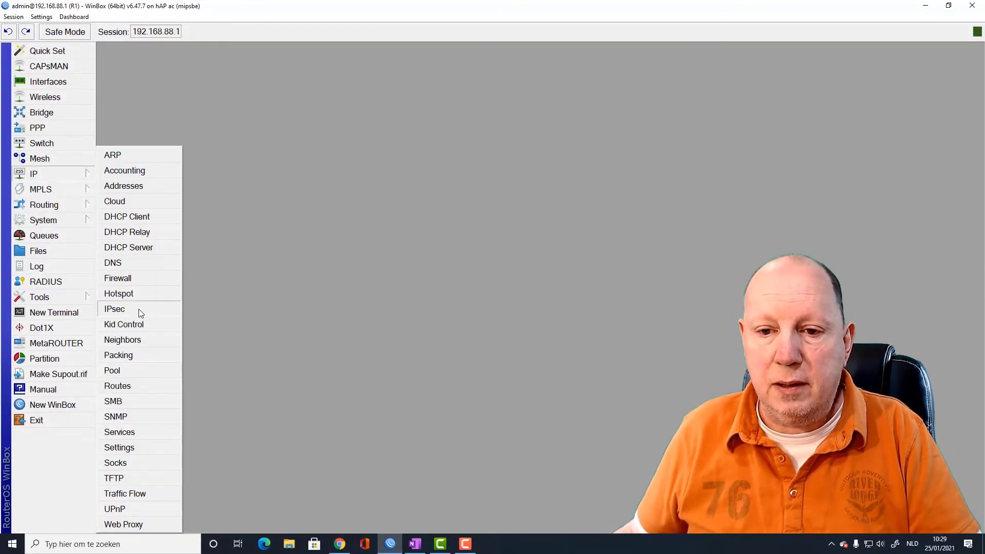
pyautogui.click(138, 432)
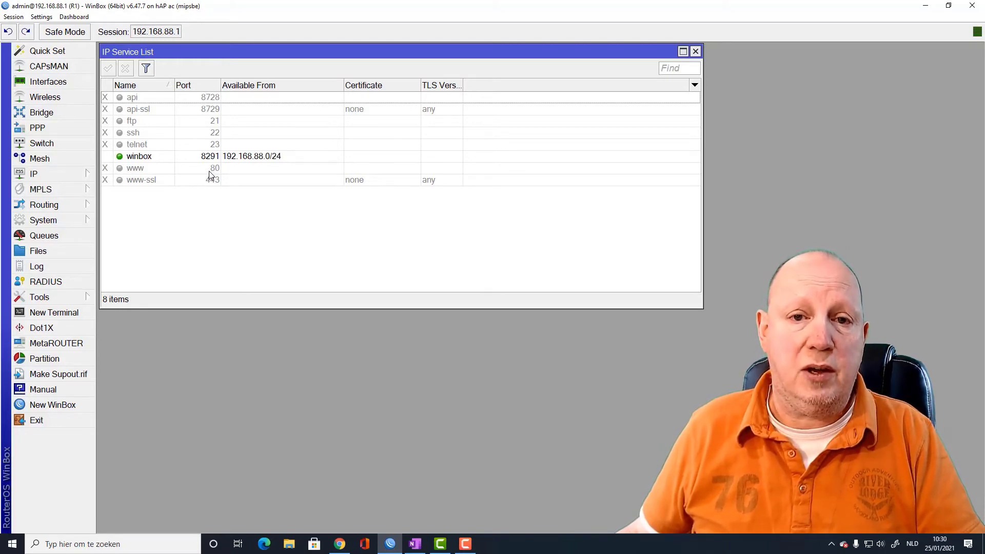
pyautogui.click(140, 170)
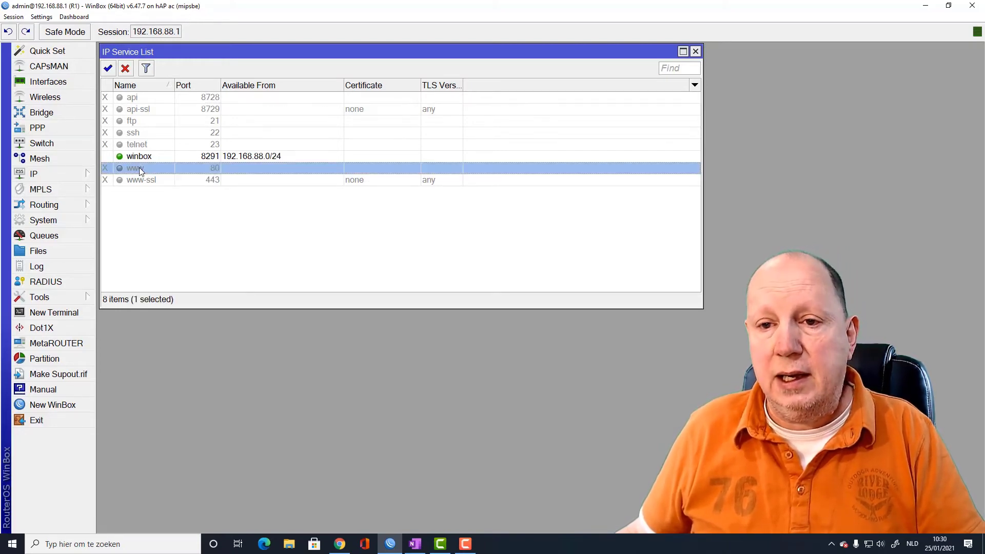
pyautogui.click(108, 69)
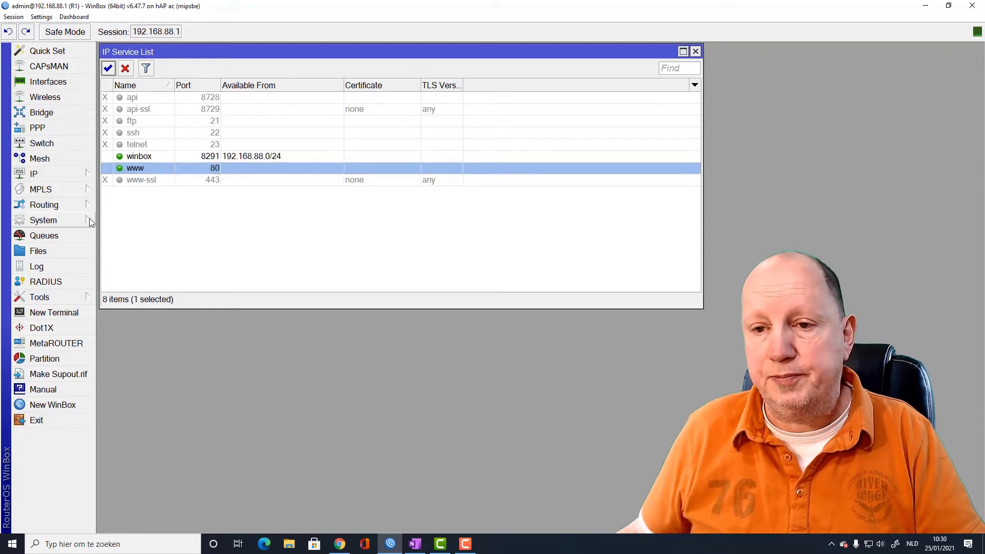
# Restrict the www service to be available only from 192.168.88.0/24 and save the service settings
pyautogui.doubleClick(143, 169)
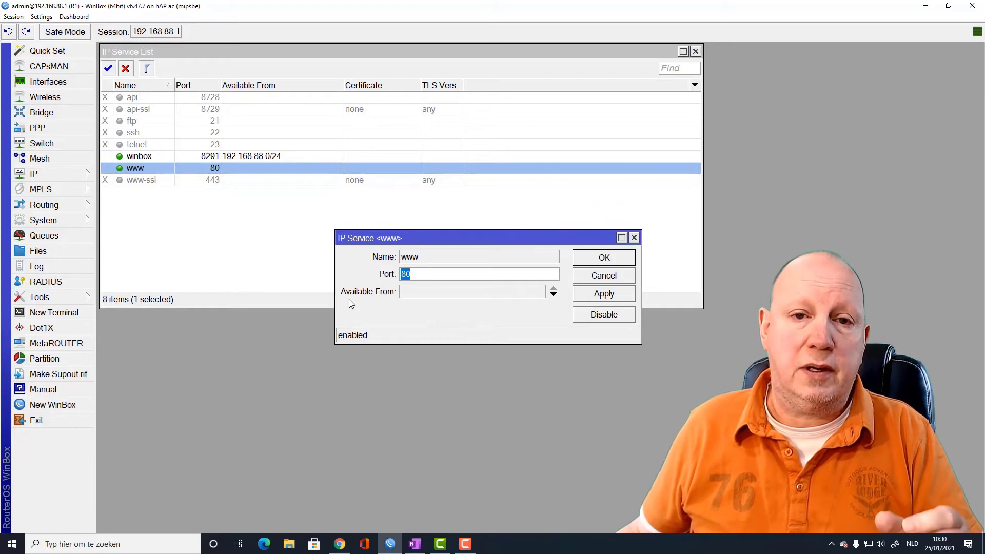
pyautogui.click(418, 292)
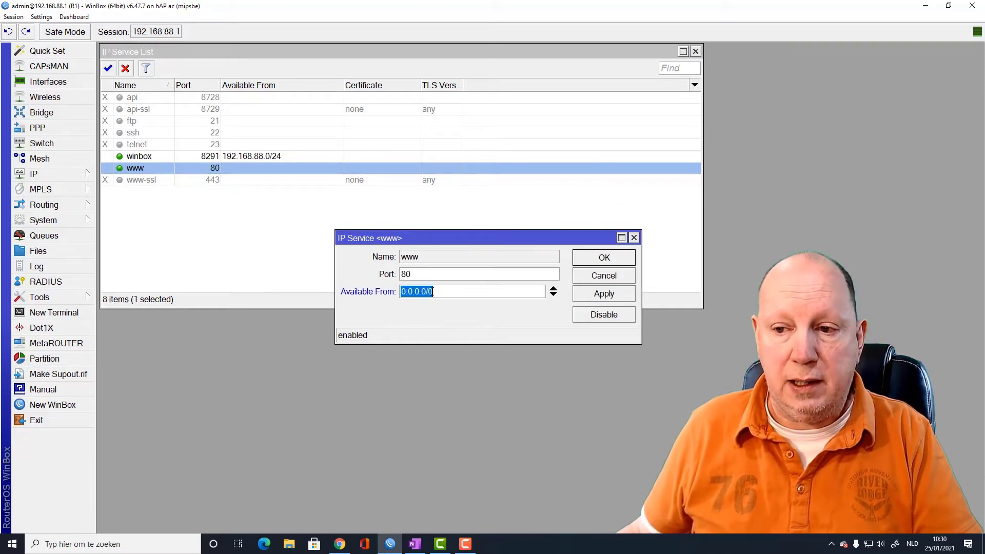
pyautogui.write('192')
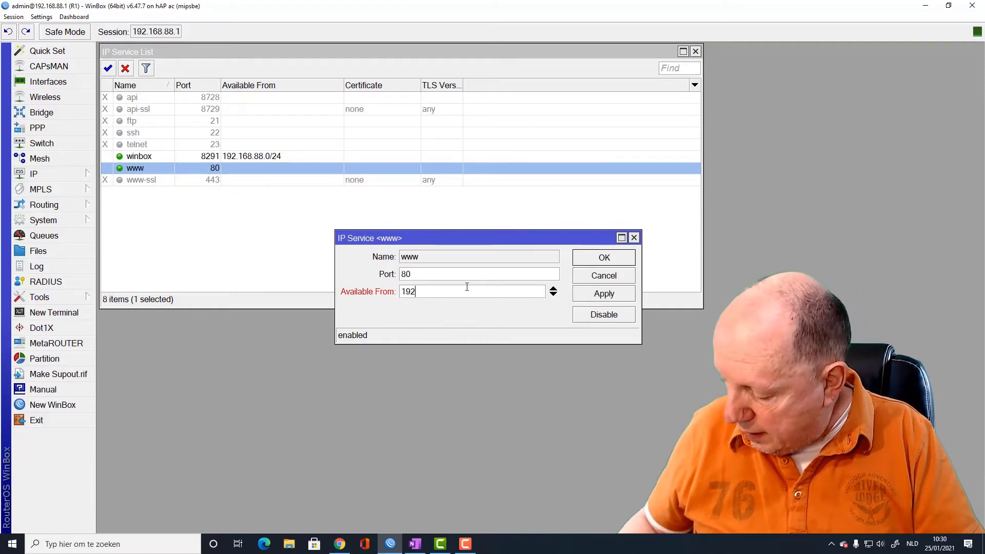
pyautogui.write('.168.88')
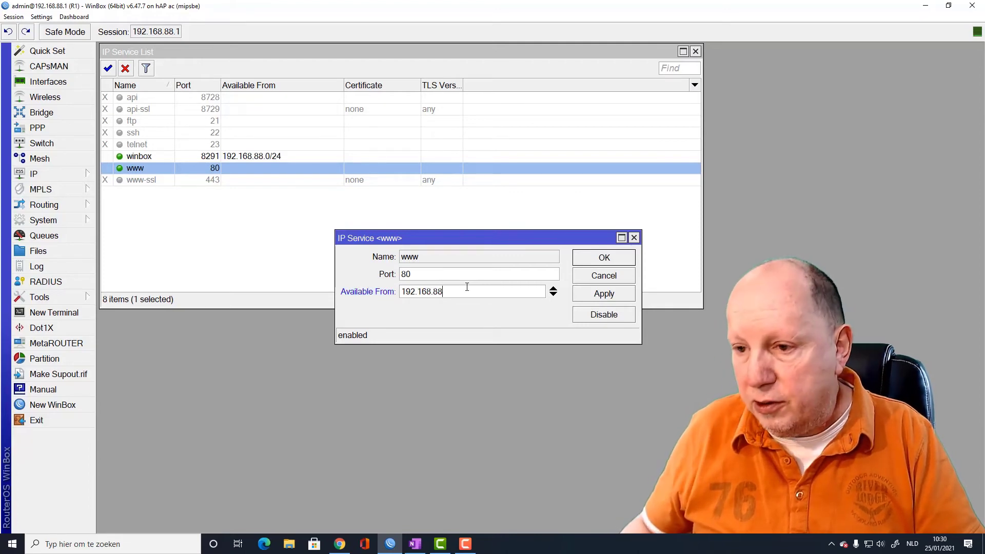
pyautogui.write('.0/24')
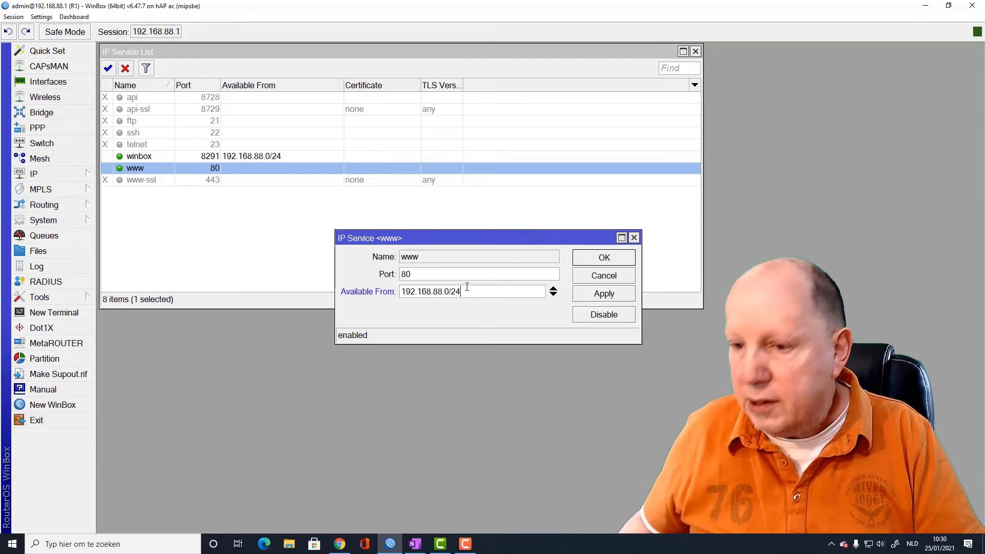
pyautogui.click(610, 295)
pyautogui.click(601, 259)
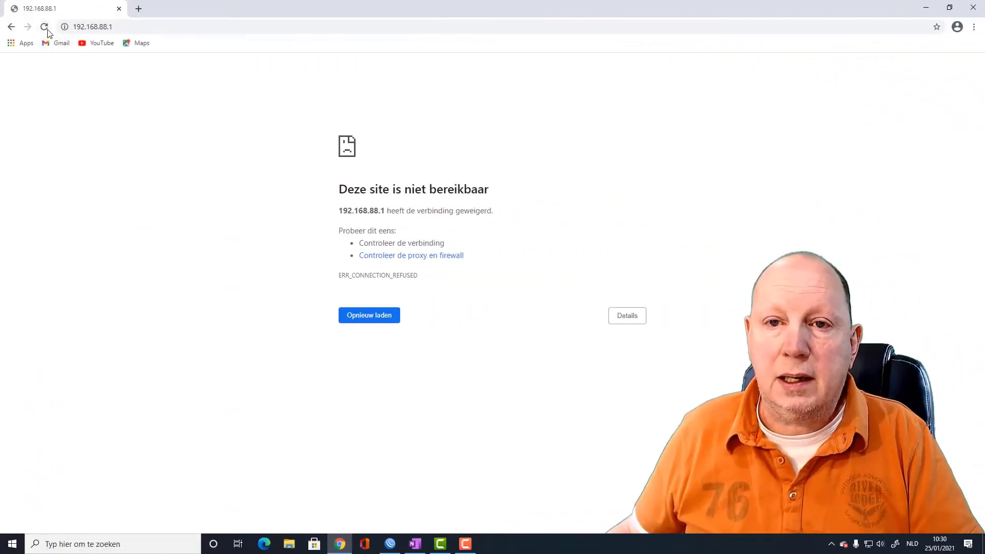
# Reload the router's web page in Chrome, and change the address to 192.168.88.1/graphs to open the graphing overview
pyautogui.click(47, 30)
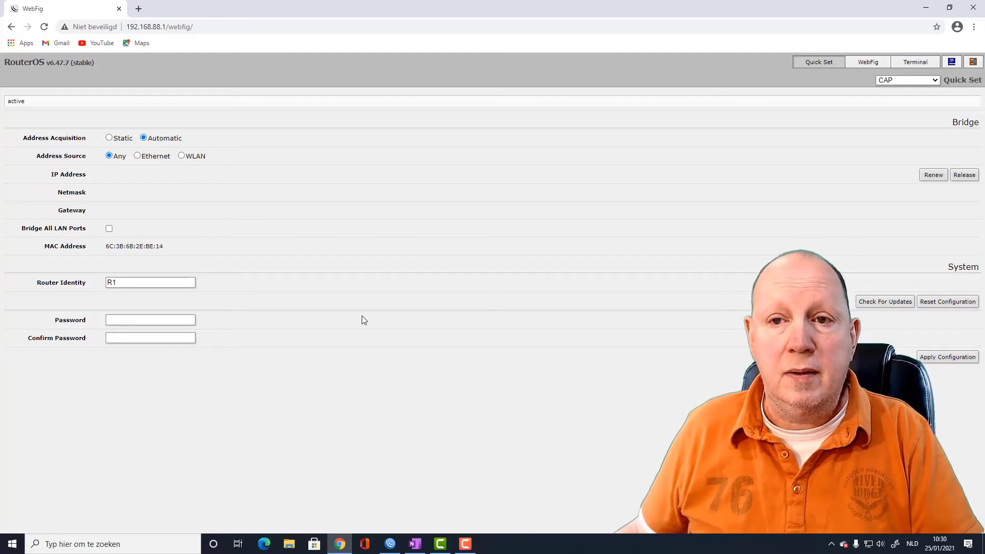
pyautogui.click(235, 20)
pyautogui.click(234, 20)
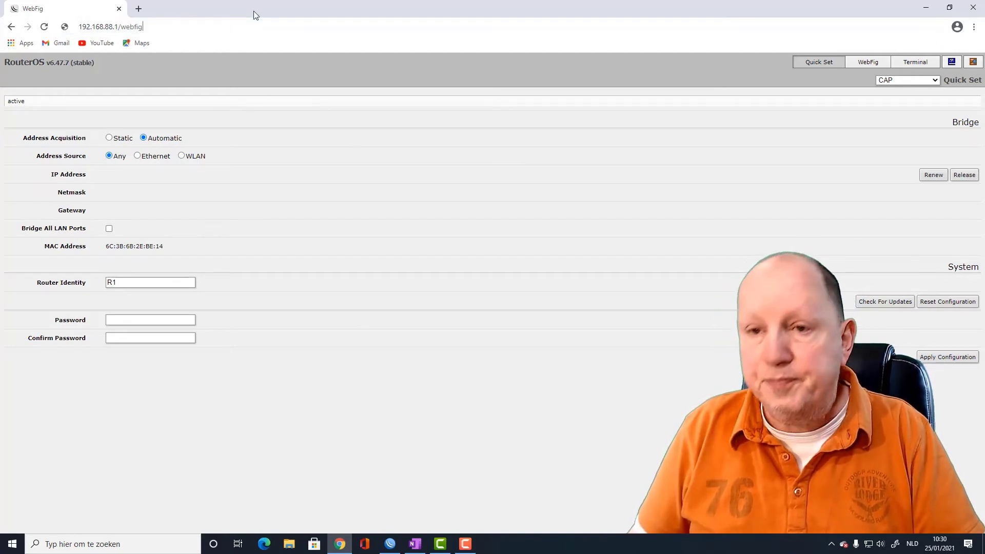
pyautogui.press('BackSpace')
pyautogui.press('BackSpace')
pyautogui.press('BackSpace')
pyautogui.press('BackSpace')
pyautogui.press('BackSpace')
pyautogui.press('BackSpace')
pyautogui.press('BackSpace')
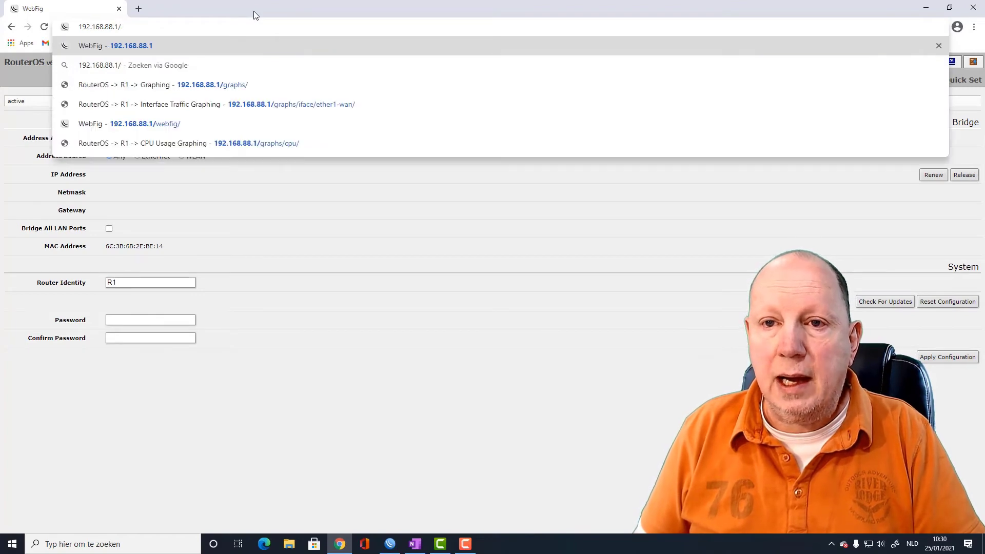
pyautogui.write('gra')
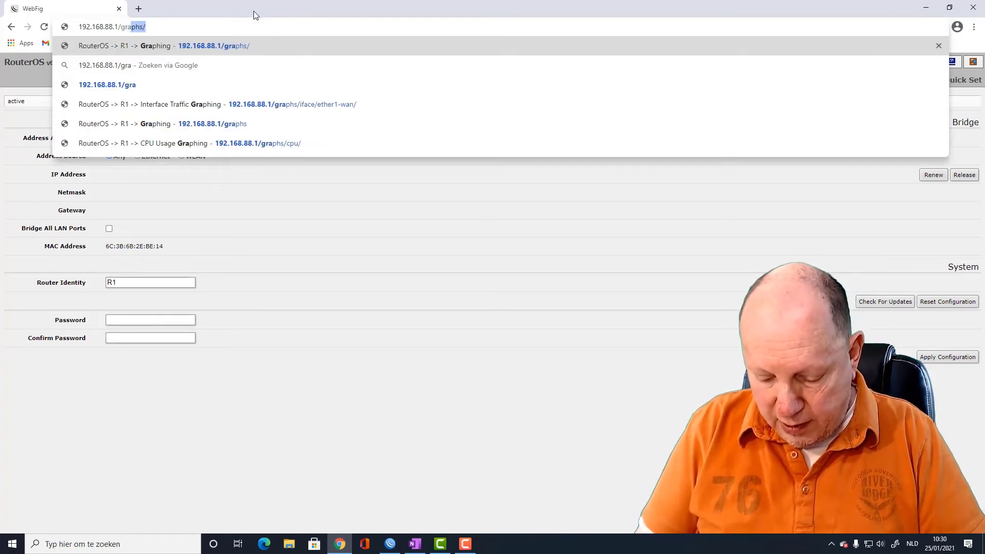
pyautogui.write('phs')
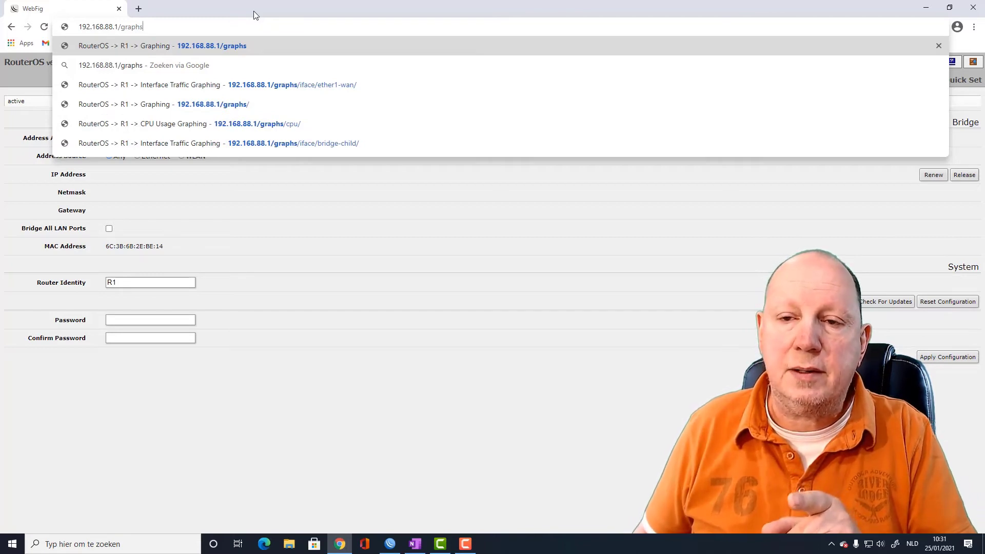
pyautogui.press('Return')
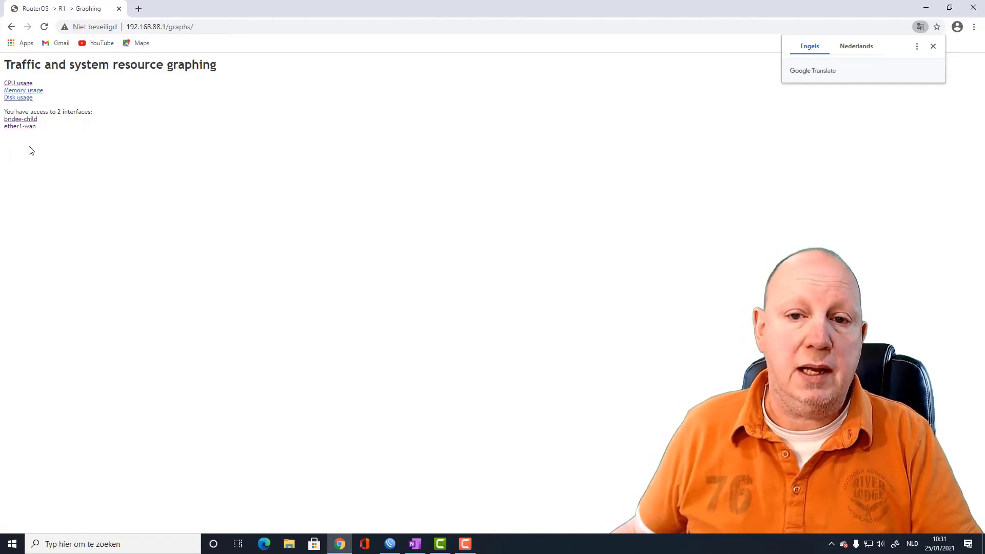
# Examine the traffic statistics graphs of the bridge-child interface and those of ether1-wan
pyautogui.click(15, 123)
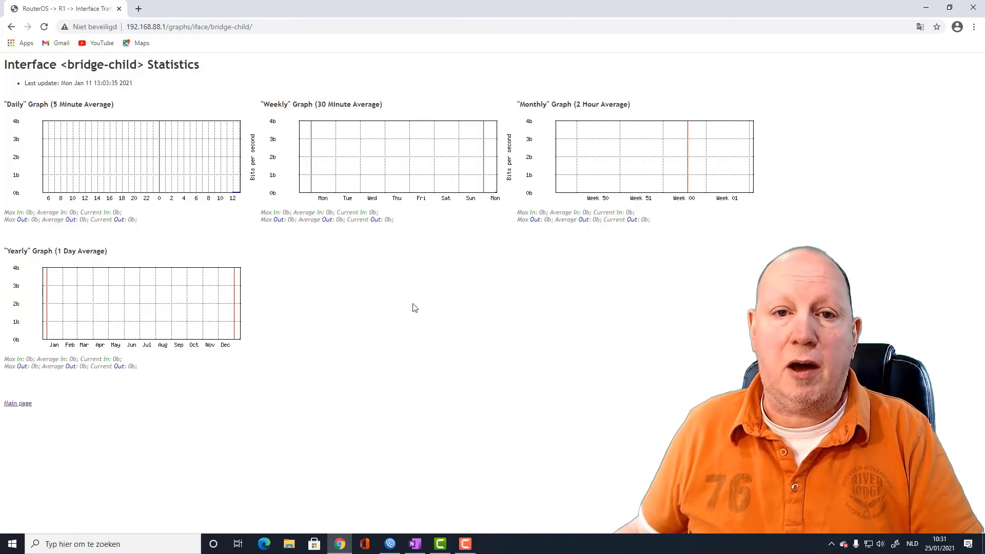
pyautogui.click(11, 27)
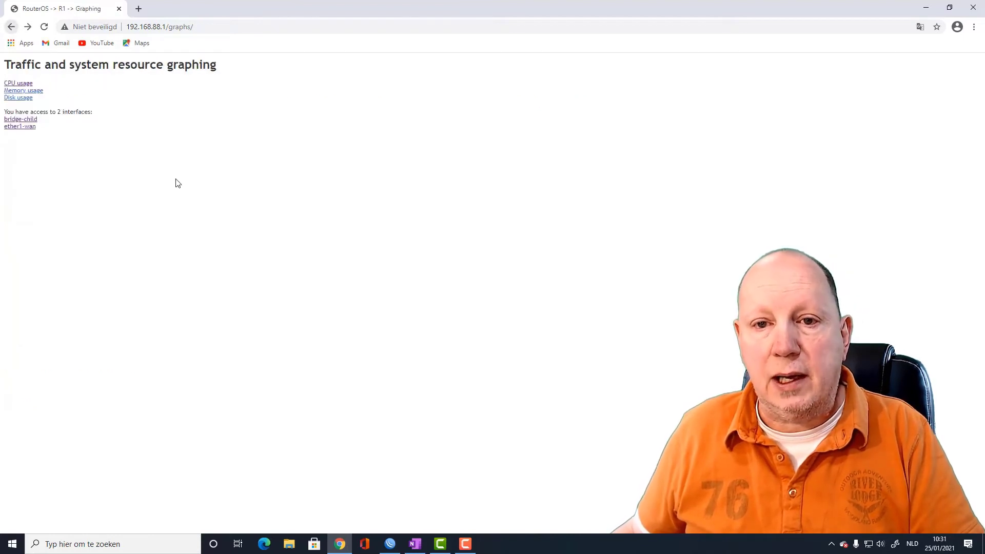
pyautogui.click(18, 128)
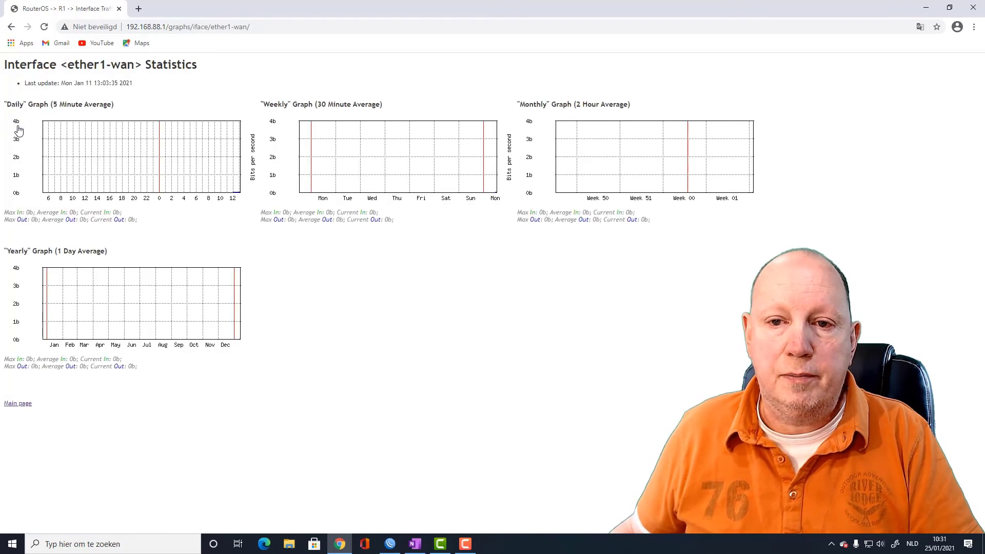